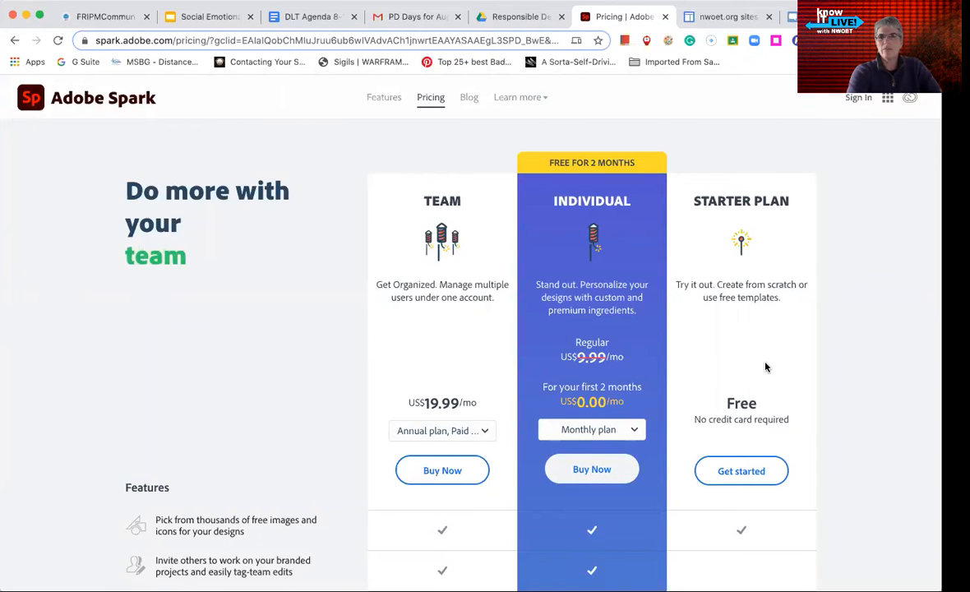
Compare the prices and included features of the Team, Individual and Starter plans on the pricing page
{"action": "scroll", "coordinate": [750, 405], "scroll_direction": "down", "scroll_amount": 1}
{"action": "scroll", "coordinate": [750, 405], "scroll_direction": "down", "scroll_amount": 1}
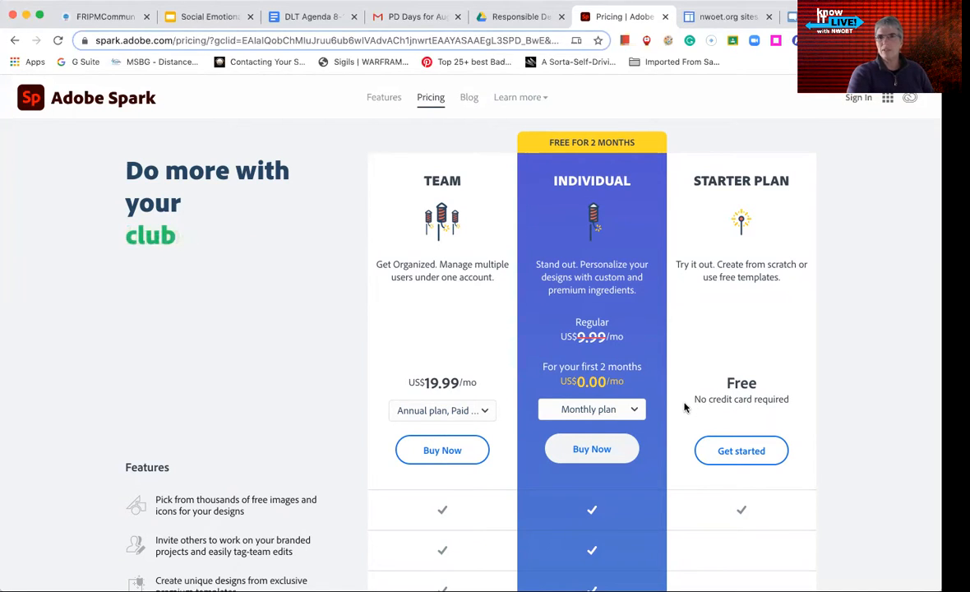
{"action": "scroll", "coordinate": [685, 407], "scroll_direction": "down", "scroll_amount": 3}
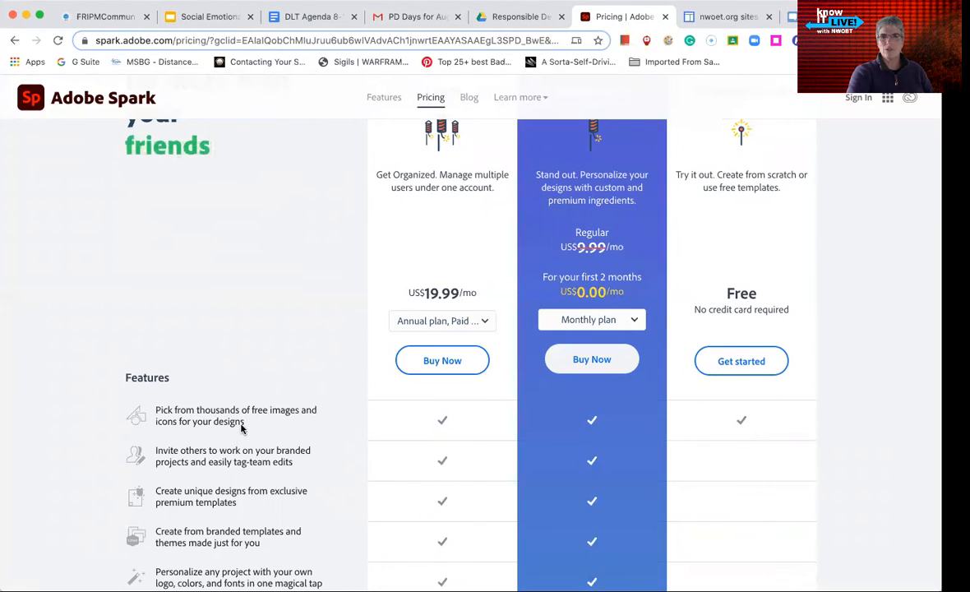
{"action": "scroll", "coordinate": [740, 193], "scroll_direction": "up", "scroll_amount": 2}
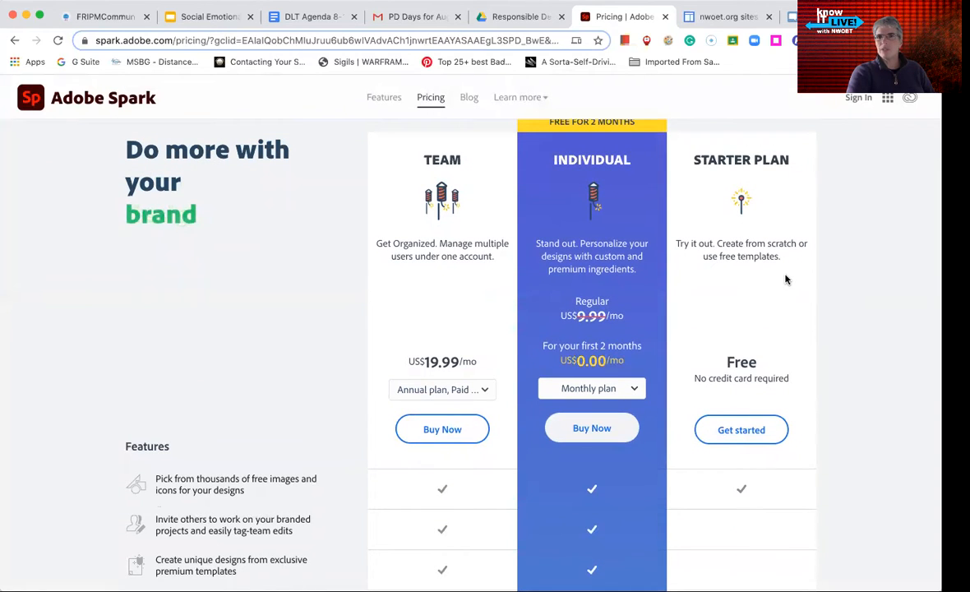
{"action": "scroll", "coordinate": [785, 279], "scroll_direction": "down", "scroll_amount": 5}
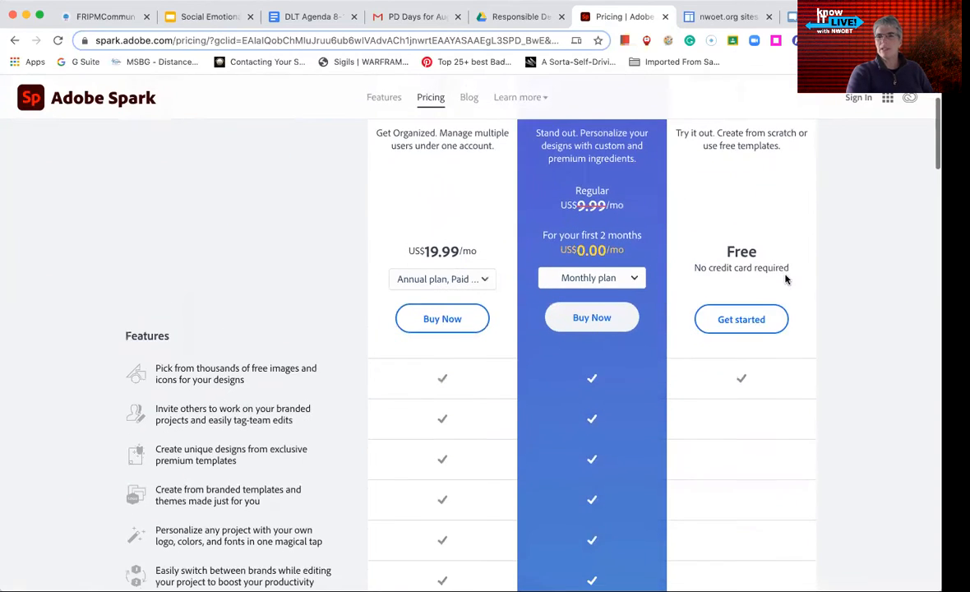
{"action": "scroll", "coordinate": [785, 280], "scroll_direction": "down", "scroll_amount": 1}
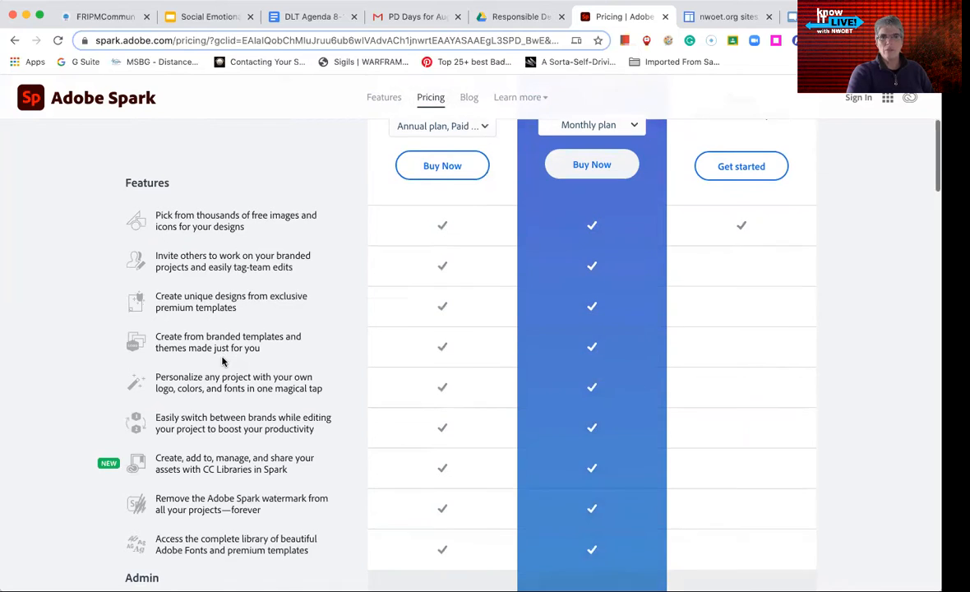
{"action": "scroll", "coordinate": [222, 360], "scroll_direction": "down", "scroll_amount": 2}
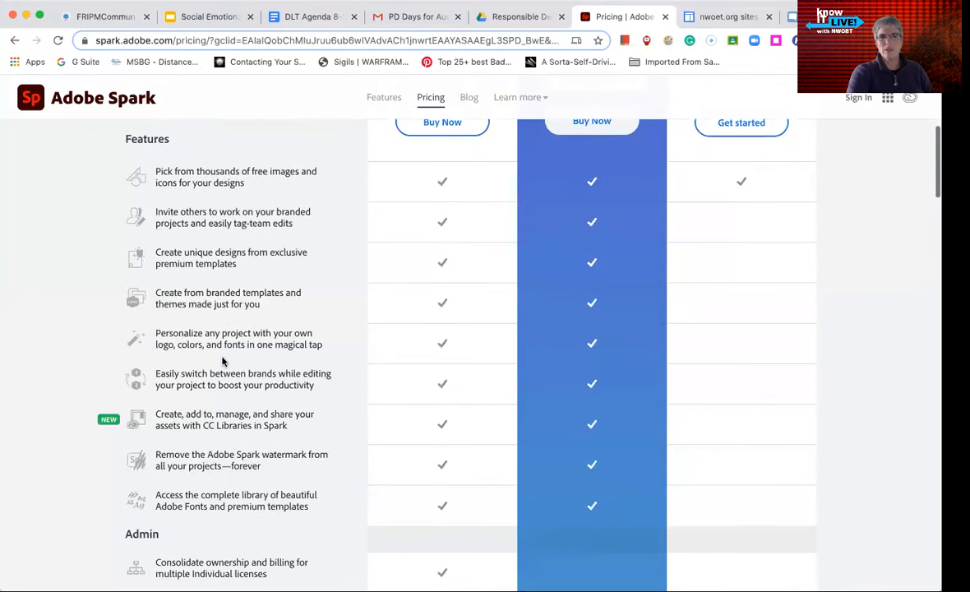
{"action": "scroll", "coordinate": [222, 360], "scroll_direction": "down", "scroll_amount": 2}
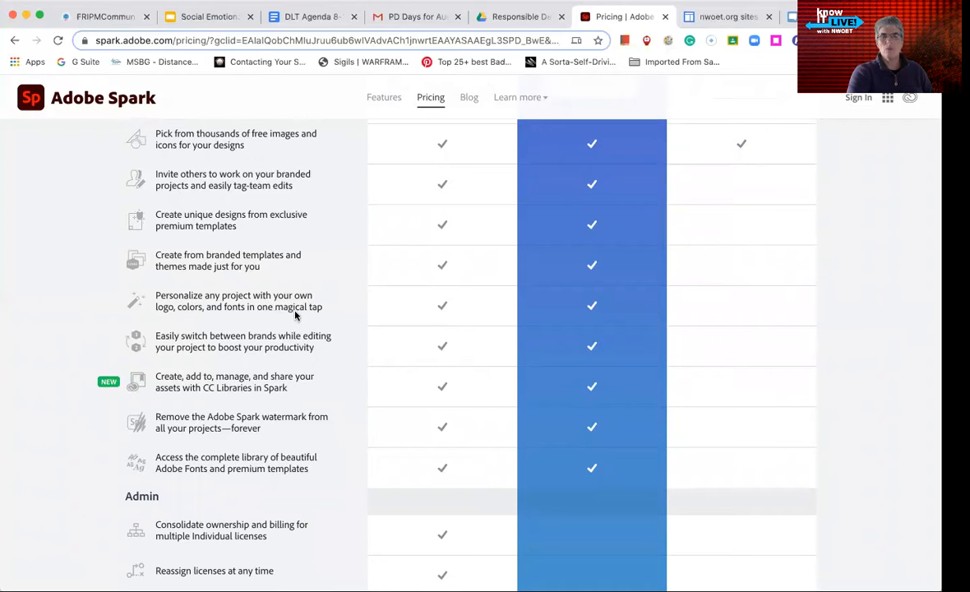
{"action": "scroll", "coordinate": [292, 339], "scroll_direction": "down", "scroll_amount": 1}
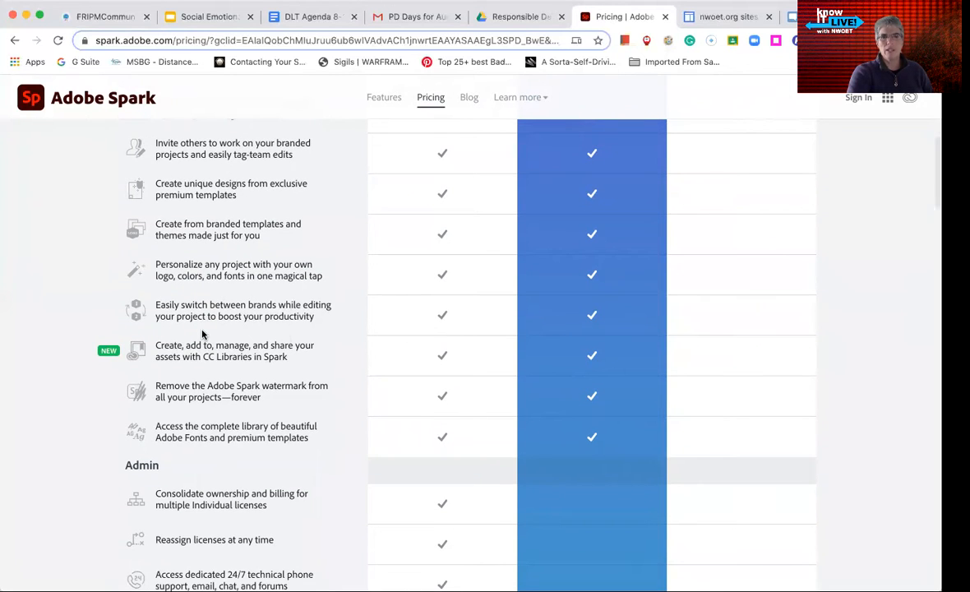
{"action": "scroll", "coordinate": [206, 325], "scroll_direction": "down", "scroll_amount": 1}
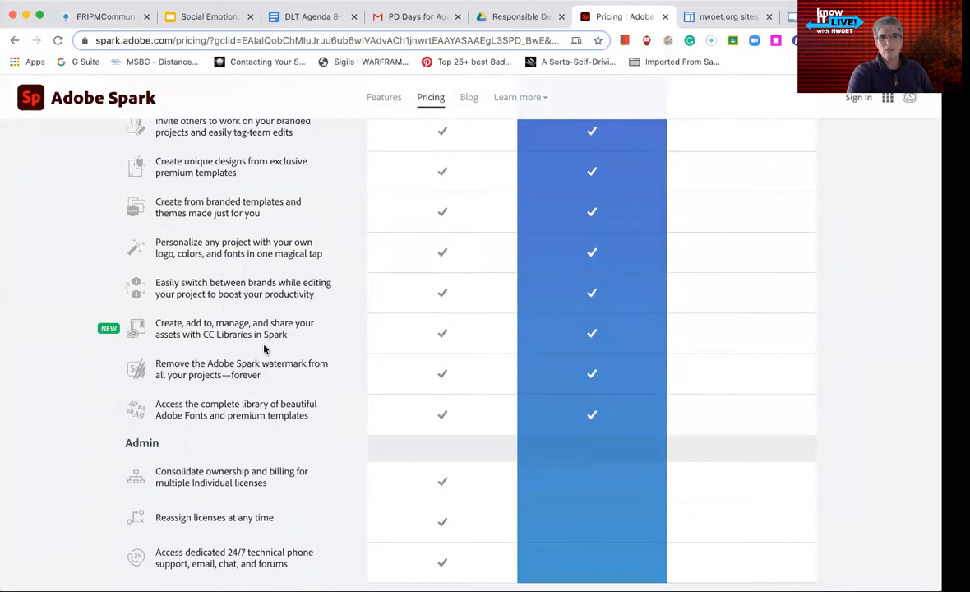
{"action": "scroll", "coordinate": [263, 350], "scroll_direction": "down", "scroll_amount": 1}
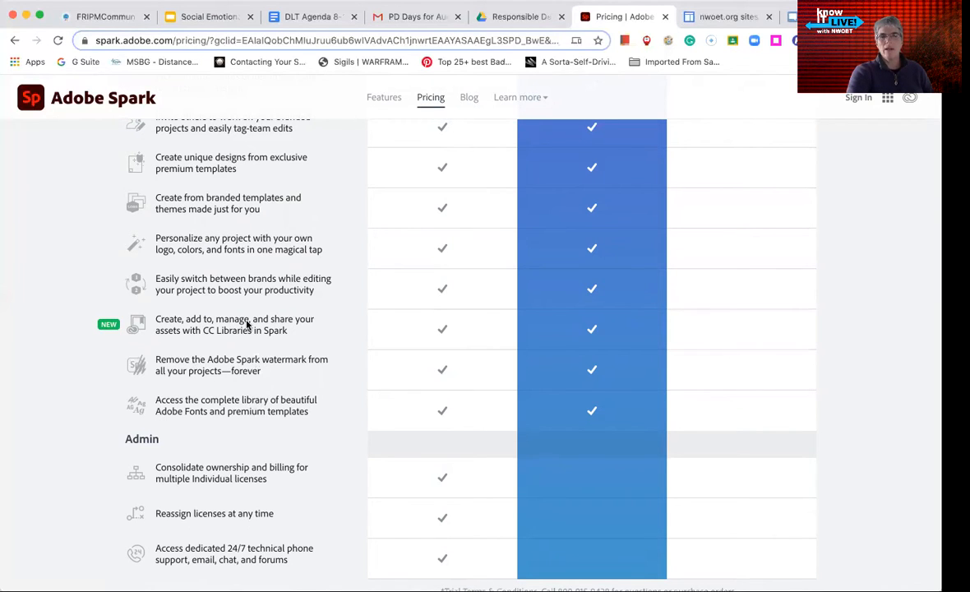
{"action": "scroll", "coordinate": [247, 326], "scroll_direction": "up", "scroll_amount": 5}
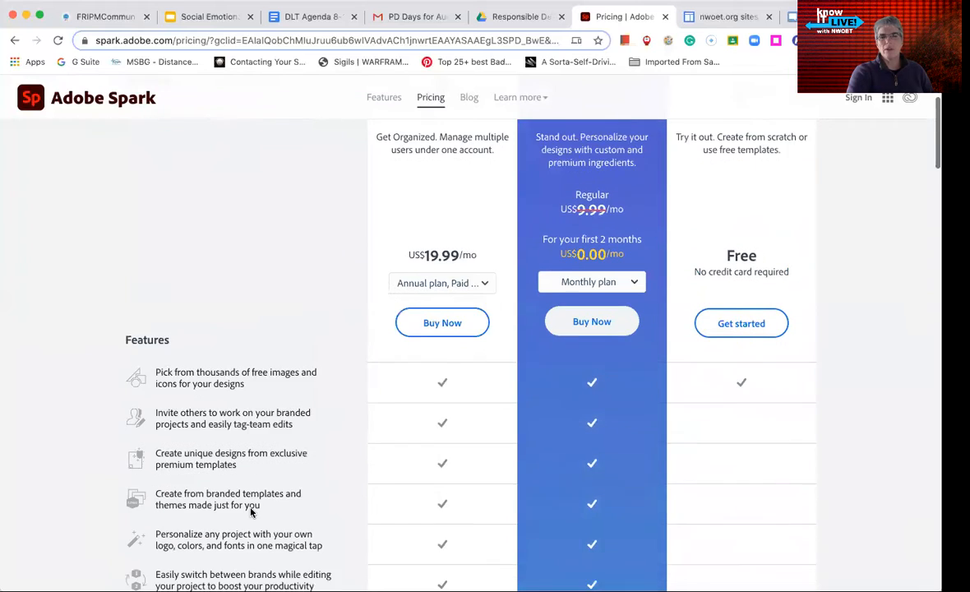
{"action": "scroll", "coordinate": [251, 511], "scroll_direction": "down", "scroll_amount": 1}
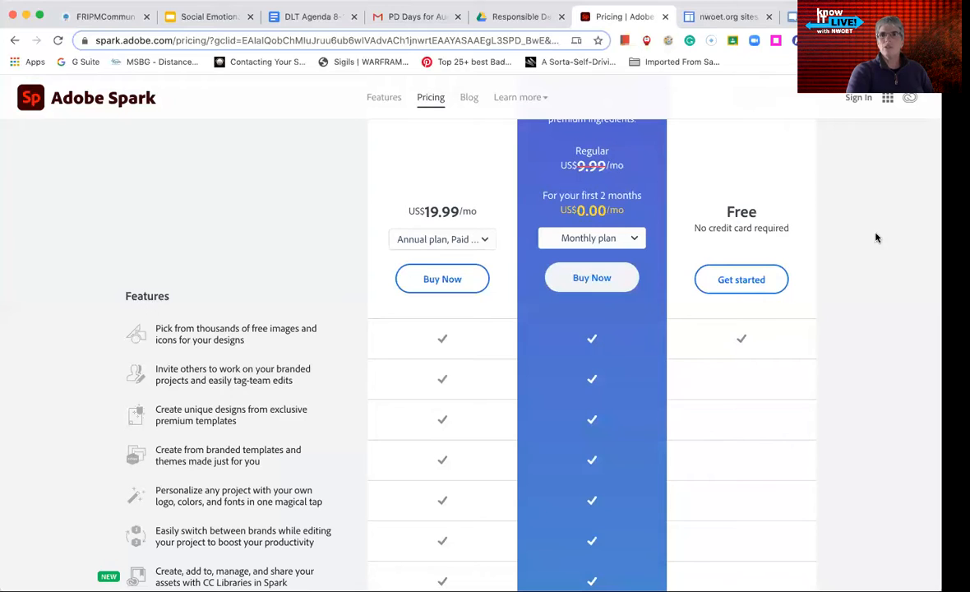
Sign in with the first listed Google account, accepting the updated Terms of Use, and dismiss the two-month subscription offer
{"action": "scroll", "coordinate": [858, 101], "scroll_direction": "up", "scroll_amount": 3}
{"action": "left_click", "coordinate": [858, 100]}
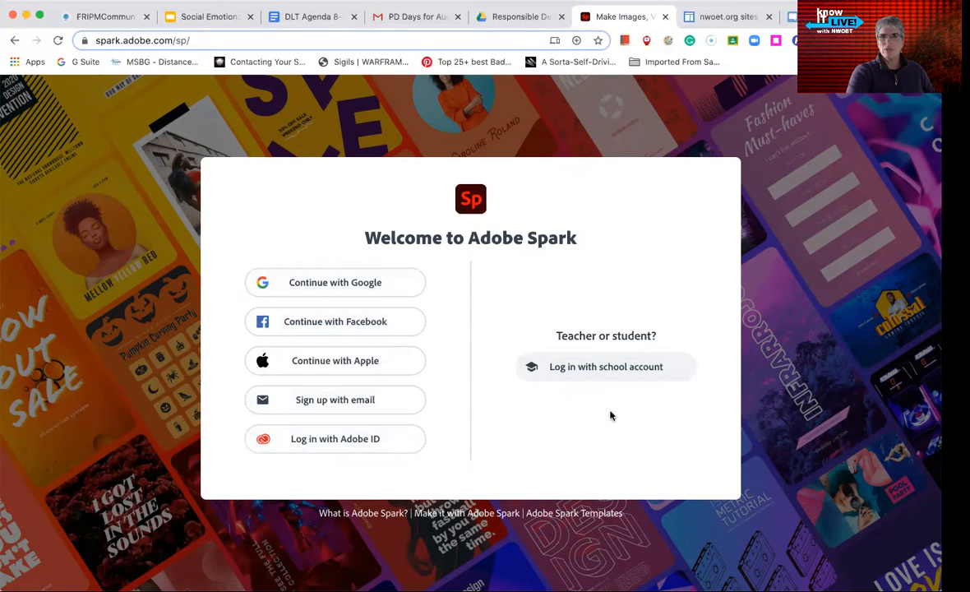
{"action": "left_click", "coordinate": [350, 288]}
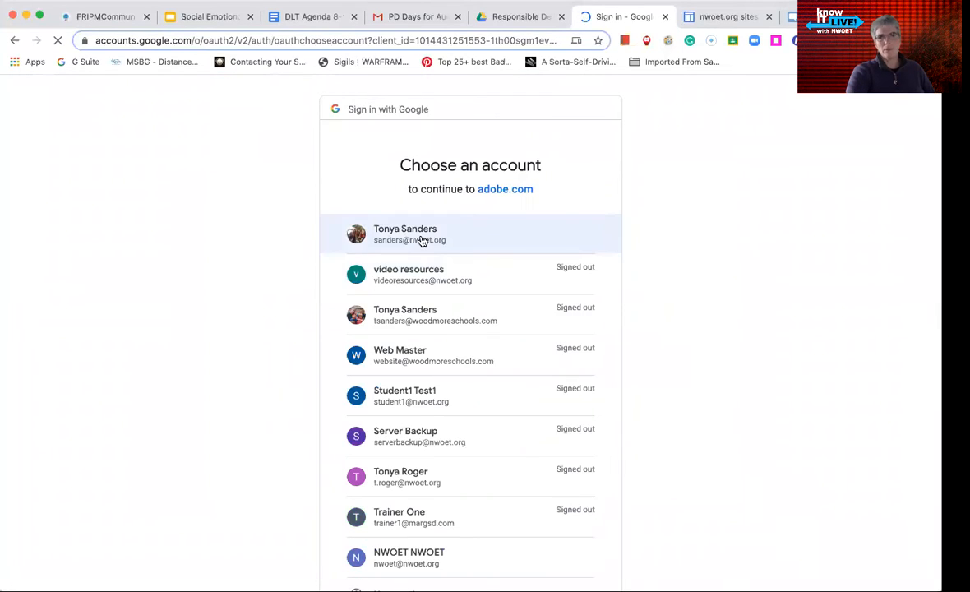
{"action": "left_click", "coordinate": [422, 241]}
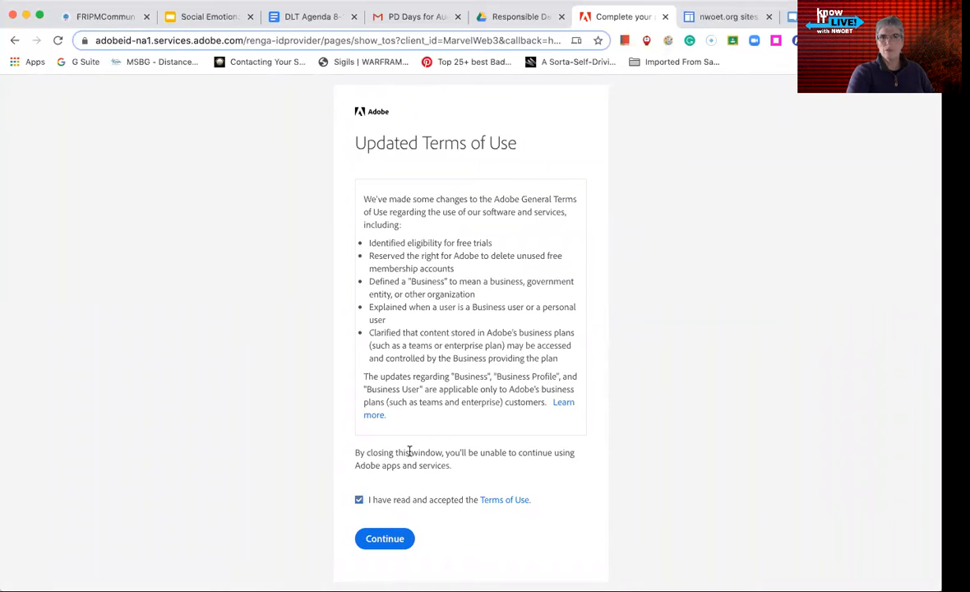
{"action": "left_click", "coordinate": [392, 546]}
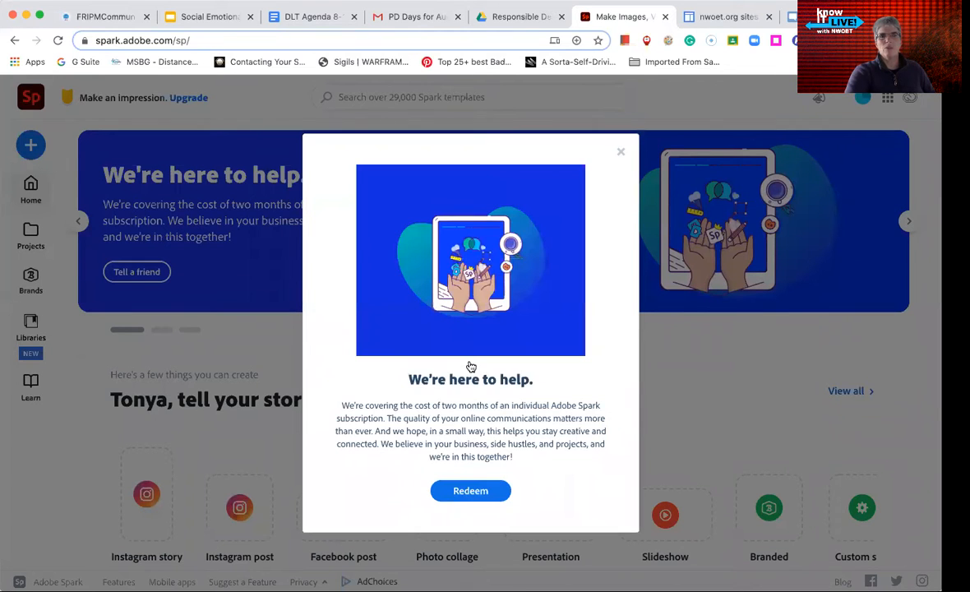
{"action": "left_click", "coordinate": [621, 154]}
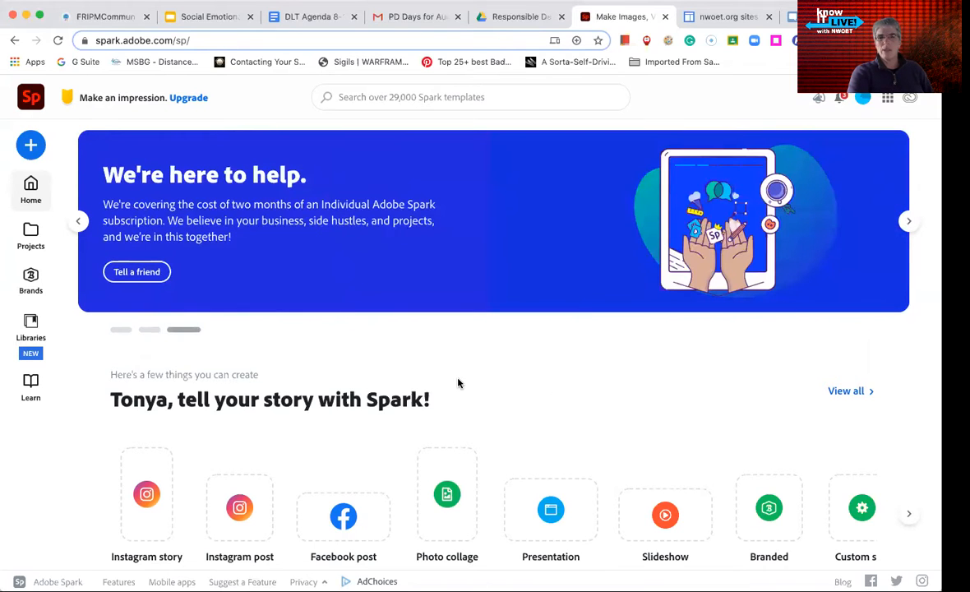
Look through the project types suggested on the home page, up to Custom size
{"action": "scroll", "coordinate": [456, 383], "scroll_direction": "down", "scroll_amount": 1}
{"action": "scroll", "coordinate": [456, 382], "scroll_direction": "down", "scroll_amount": 4}
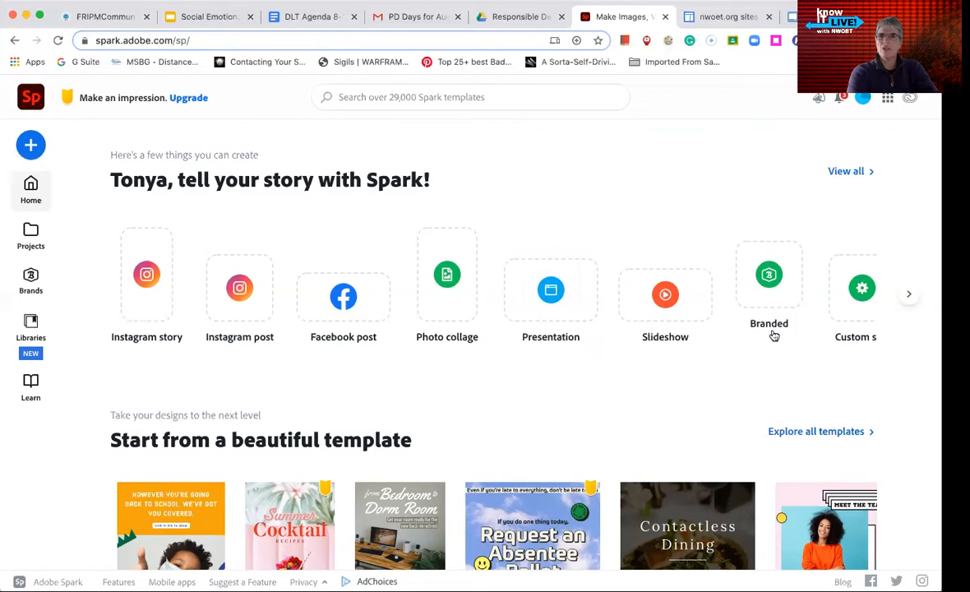
{"action": "left_click", "coordinate": [909, 298]}
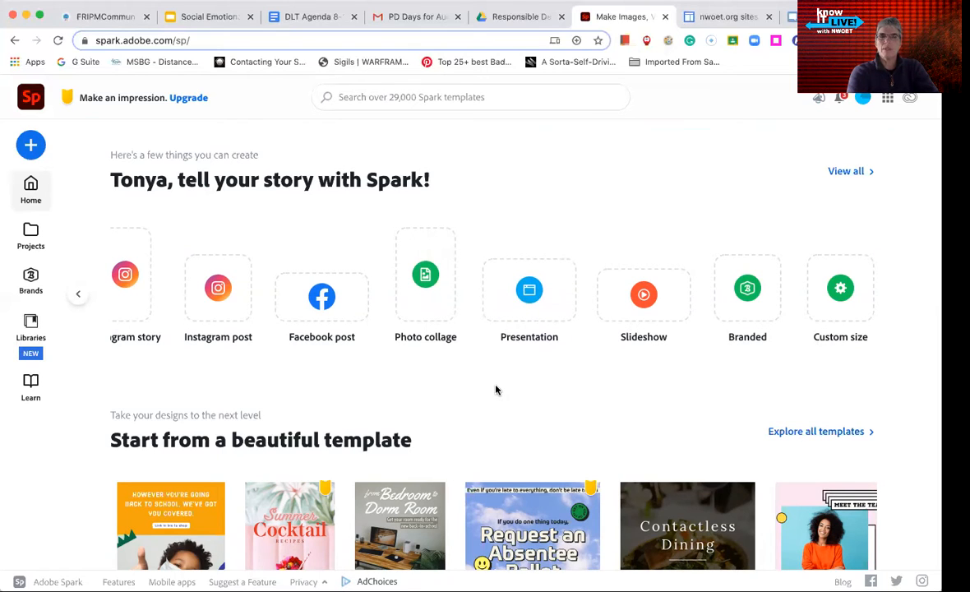
{"action": "left_click", "coordinate": [31, 146]}
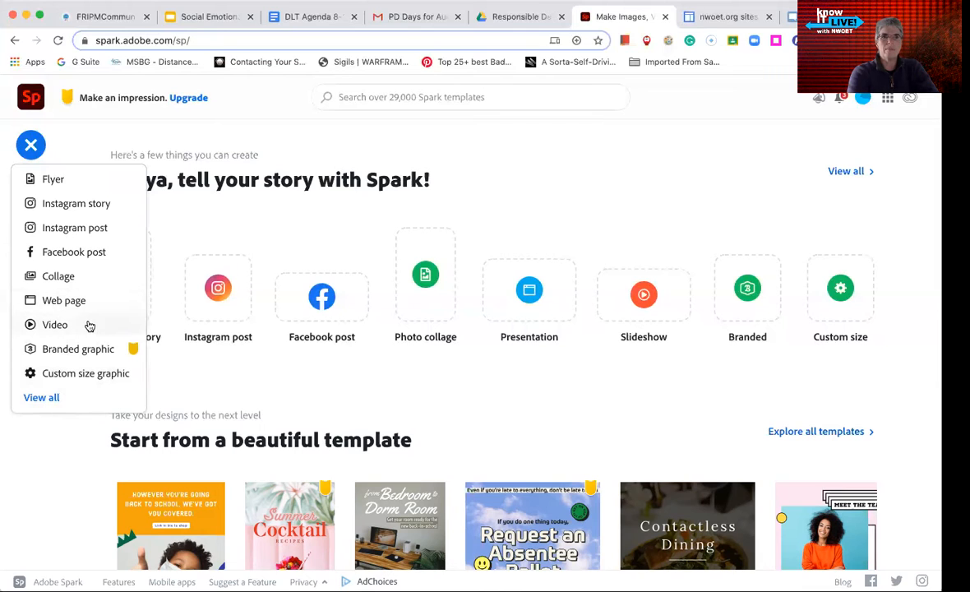
{"action": "left_click", "coordinate": [50, 397]}
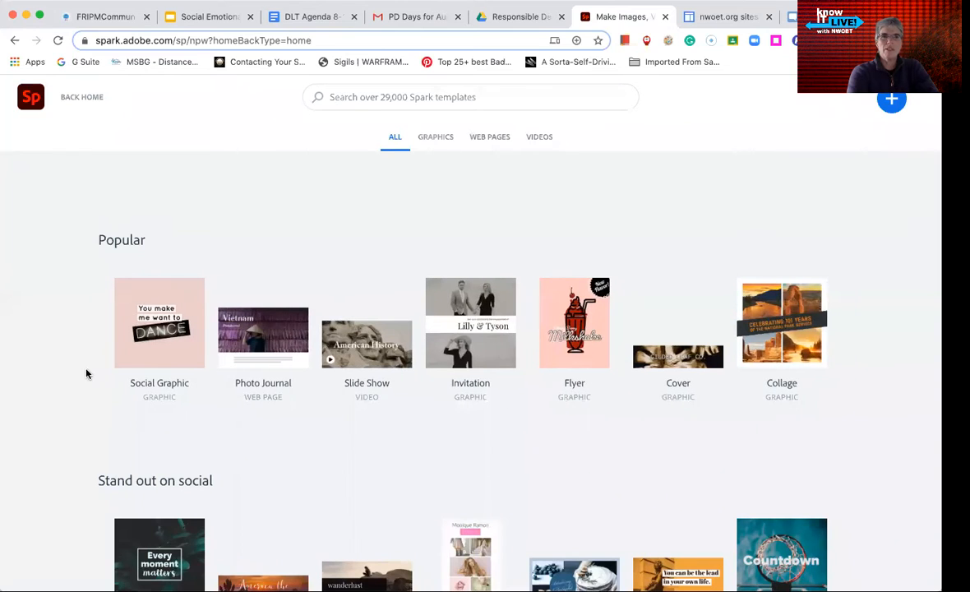
{"action": "left_click", "coordinate": [30, 99]}
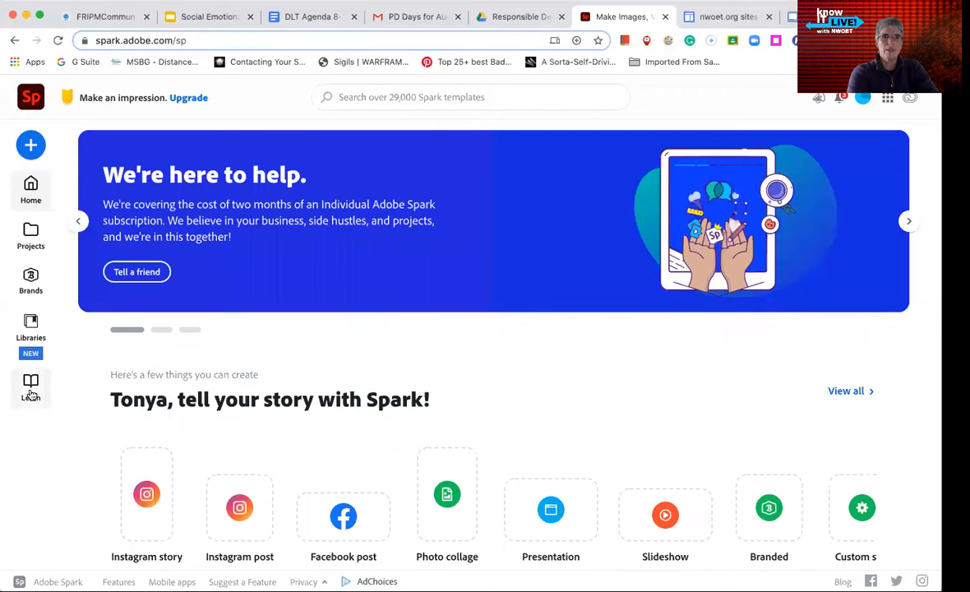
Browse the full list of project types and start a Lesson Plan Video from the Teach and study category
{"action": "left_click", "coordinate": [31, 145]}
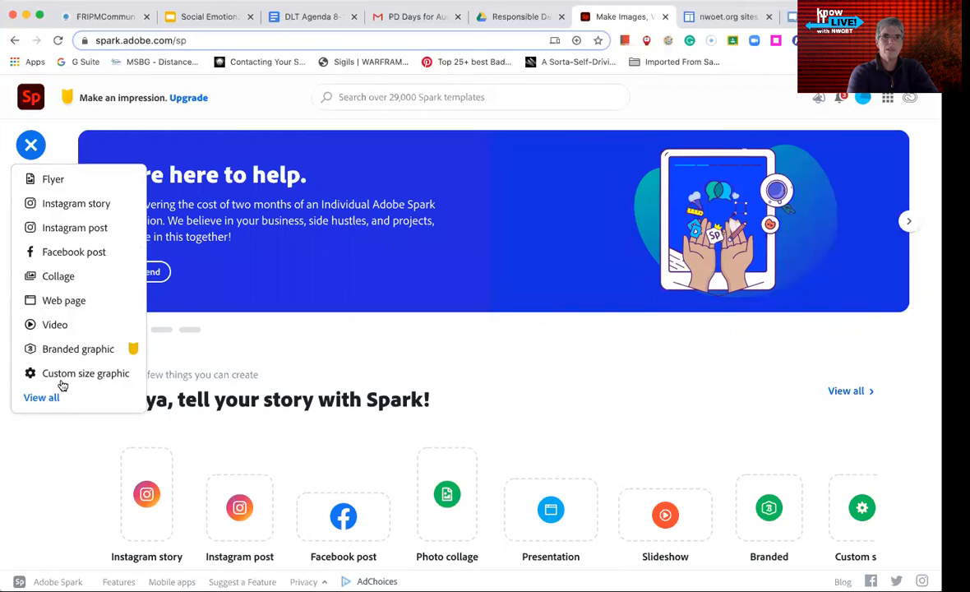
{"action": "left_click", "coordinate": [43, 399]}
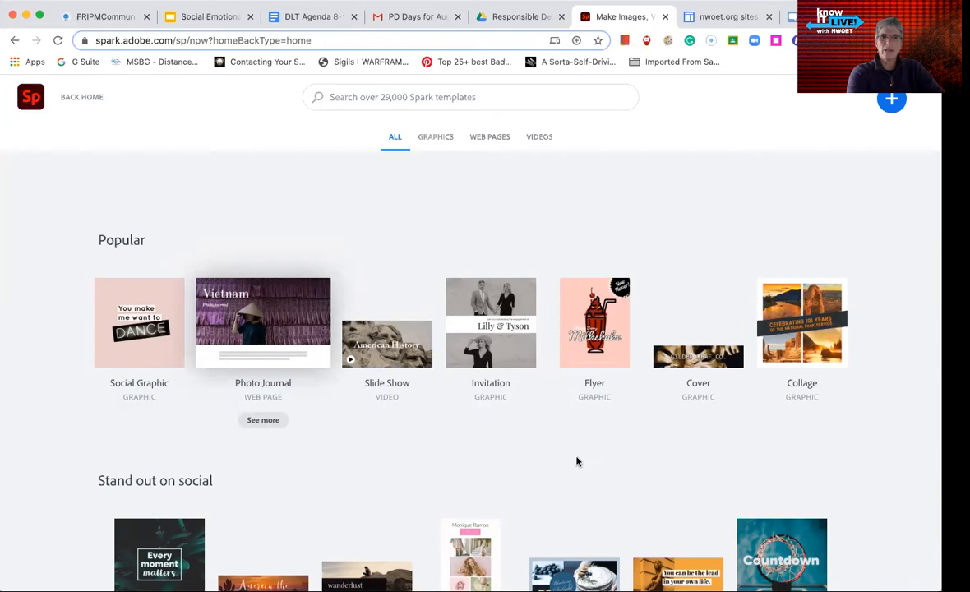
{"action": "scroll", "coordinate": [577, 462], "scroll_direction": "down", "scroll_amount": 3}
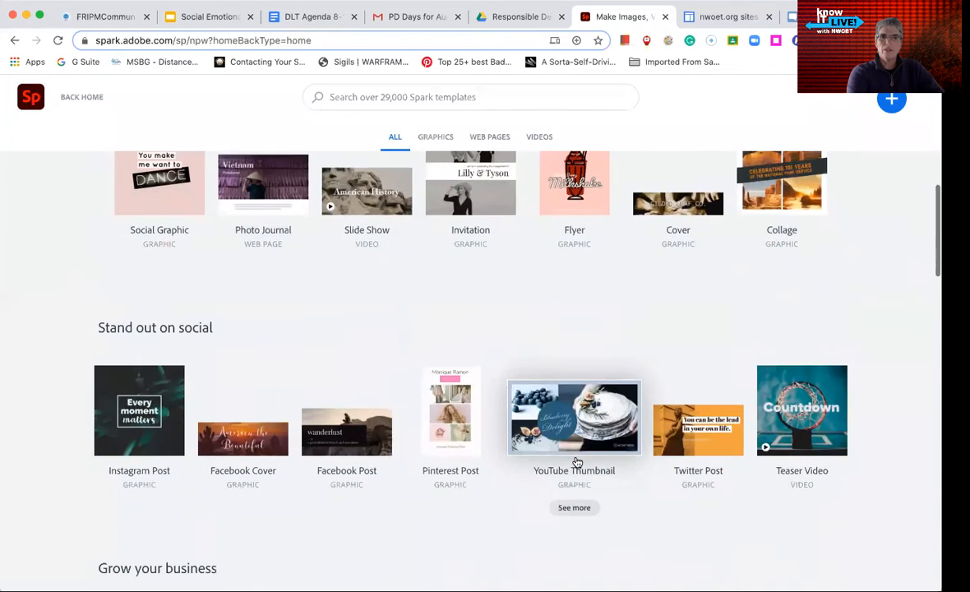
{"action": "scroll", "coordinate": [577, 461], "scroll_direction": "down", "scroll_amount": 4}
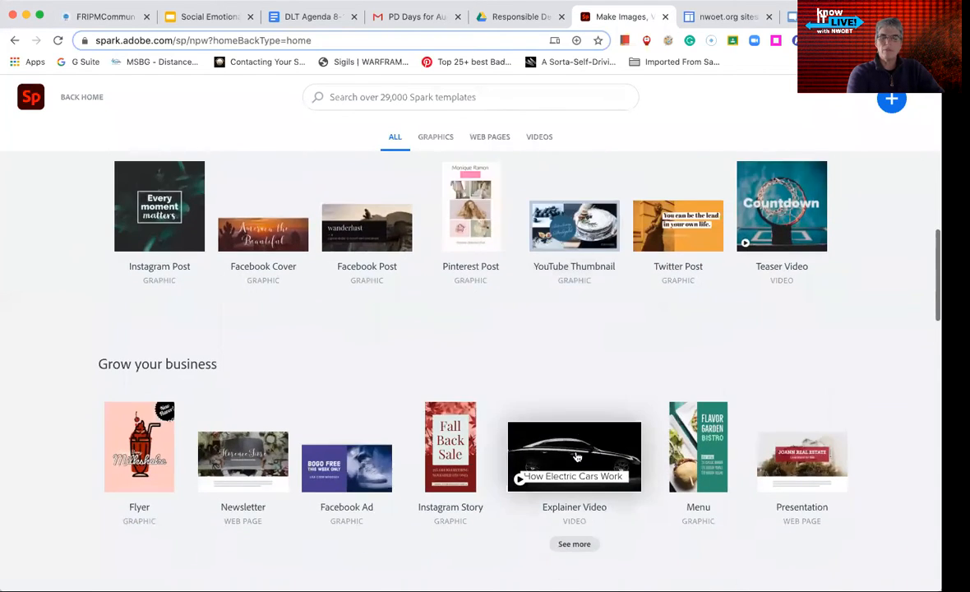
{"action": "scroll", "coordinate": [577, 457], "scroll_direction": "down", "scroll_amount": 8}
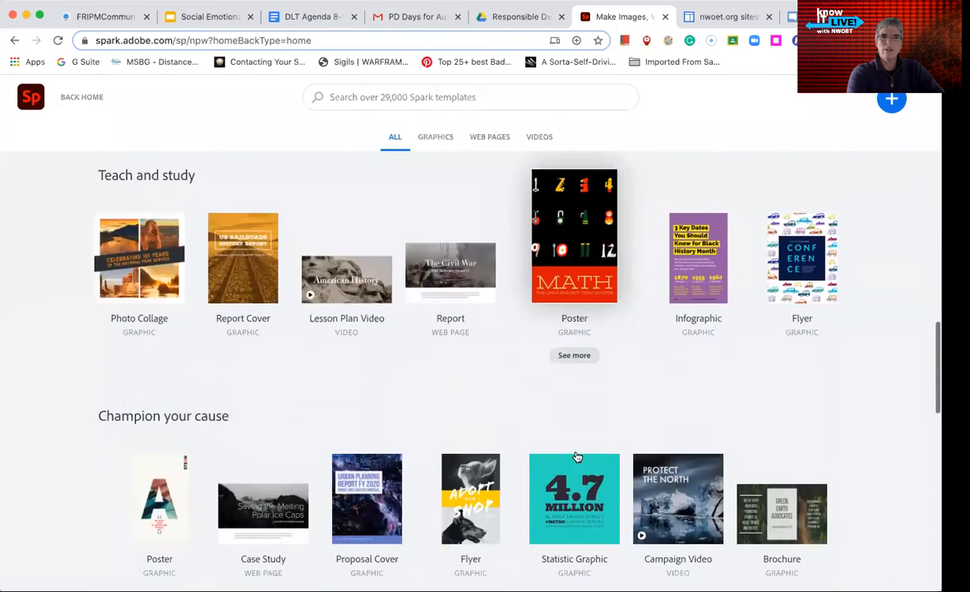
{"action": "scroll", "coordinate": [577, 457], "scroll_direction": "down", "scroll_amount": 1}
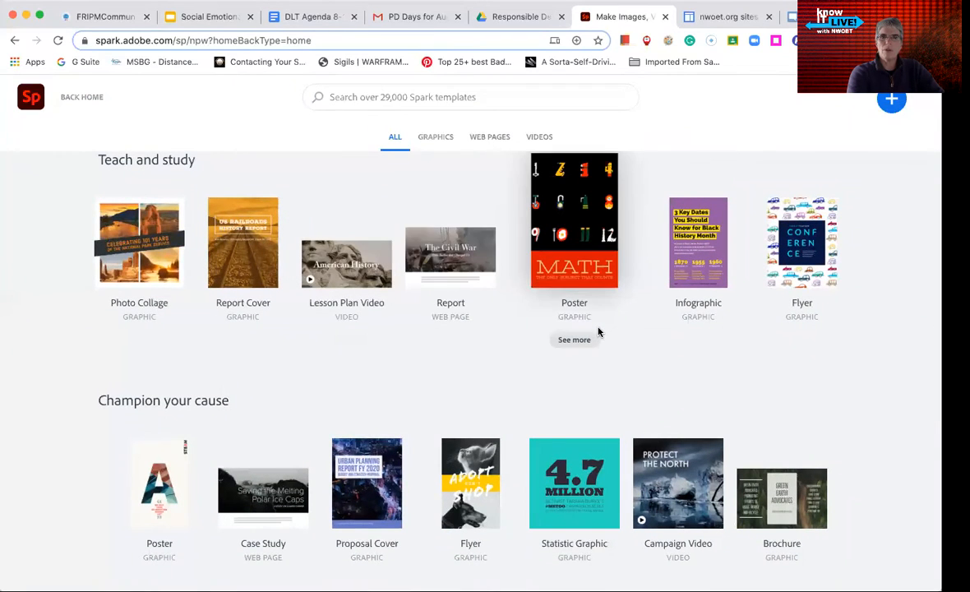
{"action": "scroll", "coordinate": [597, 332], "scroll_direction": "down", "scroll_amount": 3}
{"action": "scroll", "coordinate": [597, 332], "scroll_direction": "down", "scroll_amount": 2}
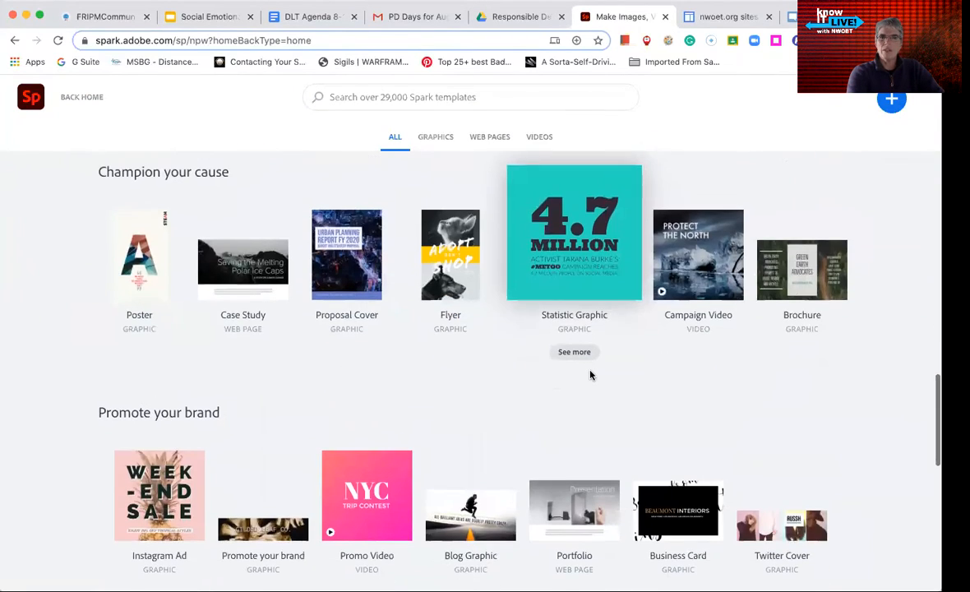
{"action": "scroll", "coordinate": [590, 375], "scroll_direction": "down", "scroll_amount": 2}
{"action": "scroll", "coordinate": [590, 375], "scroll_direction": "up", "scroll_amount": 8}
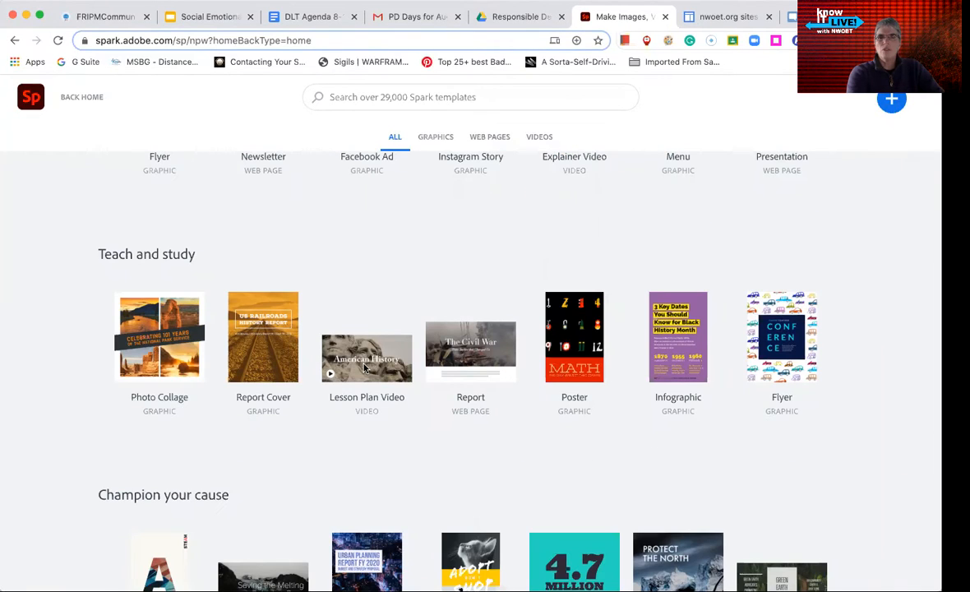
{"action": "left_click", "coordinate": [364, 369]}
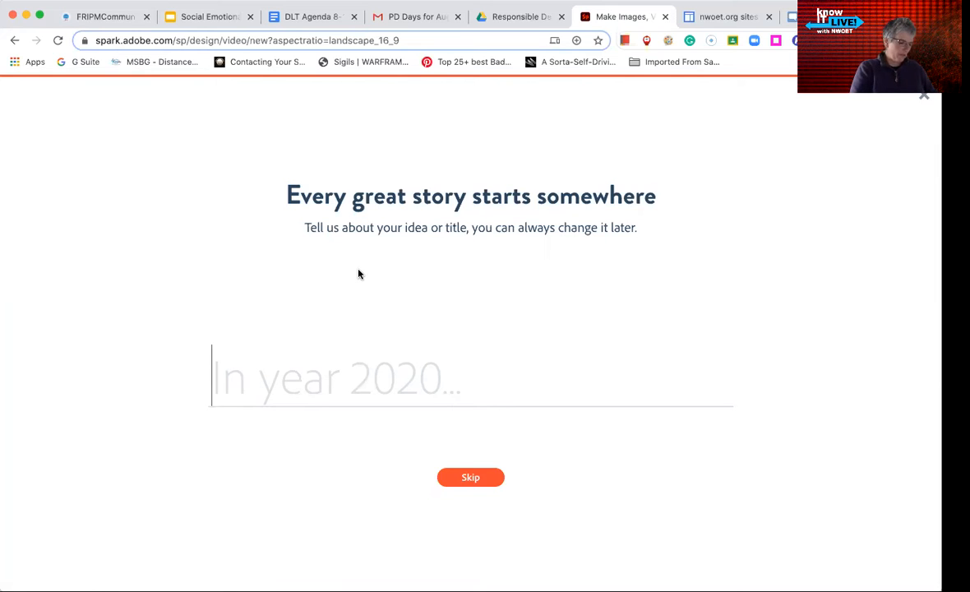
Title the new video "My Big Decision" and continue to the choice of story template
{"action": "type", "text": "My "}
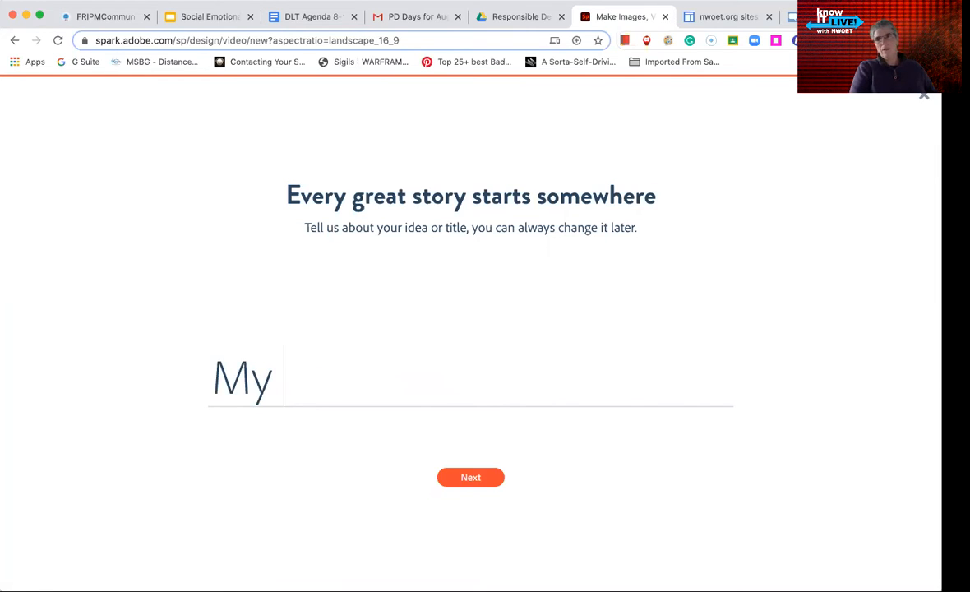
{"action": "type", "text": "great"}
{"action": "key", "text": "BackSpace"}
{"action": "key", "text": "BackSpace"}
{"action": "key", "text": "BackSpace"}
{"action": "key", "text": "BackSpace"}
{"action": "key", "text": "BackSpace"}
{"action": "type", "text": "Big Decisiion"}
{"action": "key", "text": "BackSpace"}
{"action": "key", "text": "BackSpace"}
{"action": "key", "text": "BackSpace"}
{"action": "type", "text": "on"}
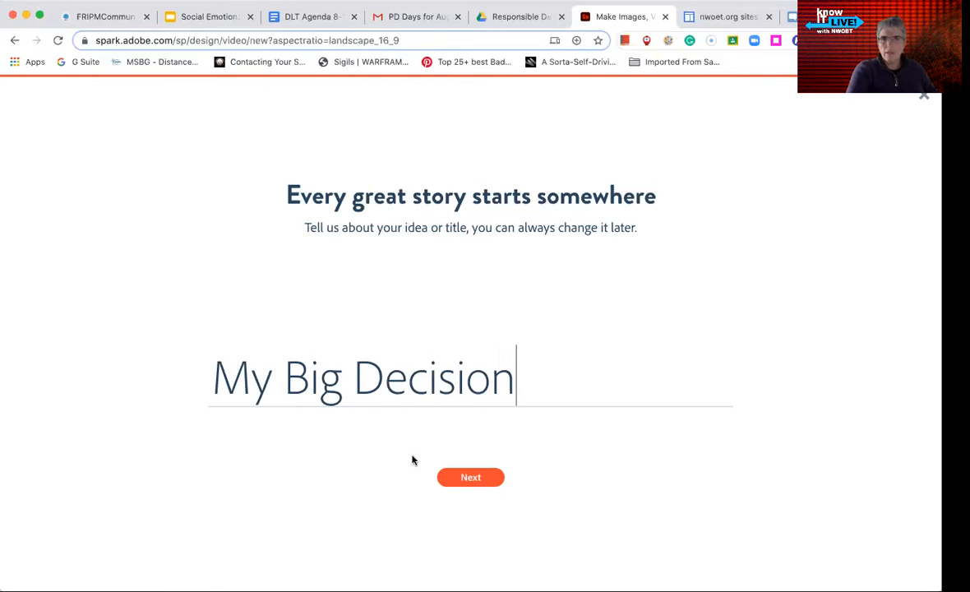
{"action": "left_click", "coordinate": [464, 485]}
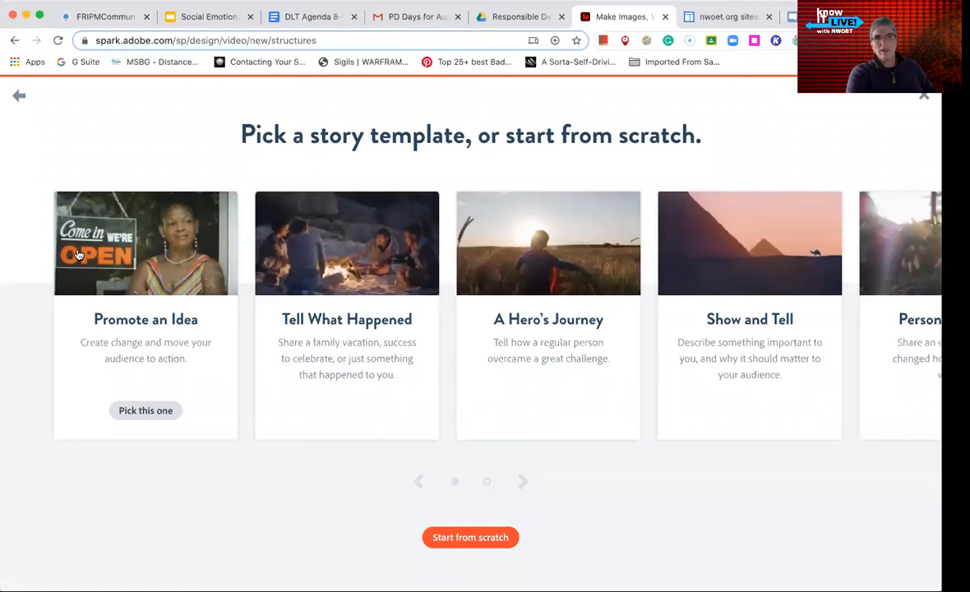
Look through the story templates, up to Make Up My Own, and start the video from scratch
{"action": "mouse_move", "coordinate": [659, 321]}
{"action": "scroll", "coordinate": [658, 315], "scroll_direction": "right", "scroll_amount": 10}
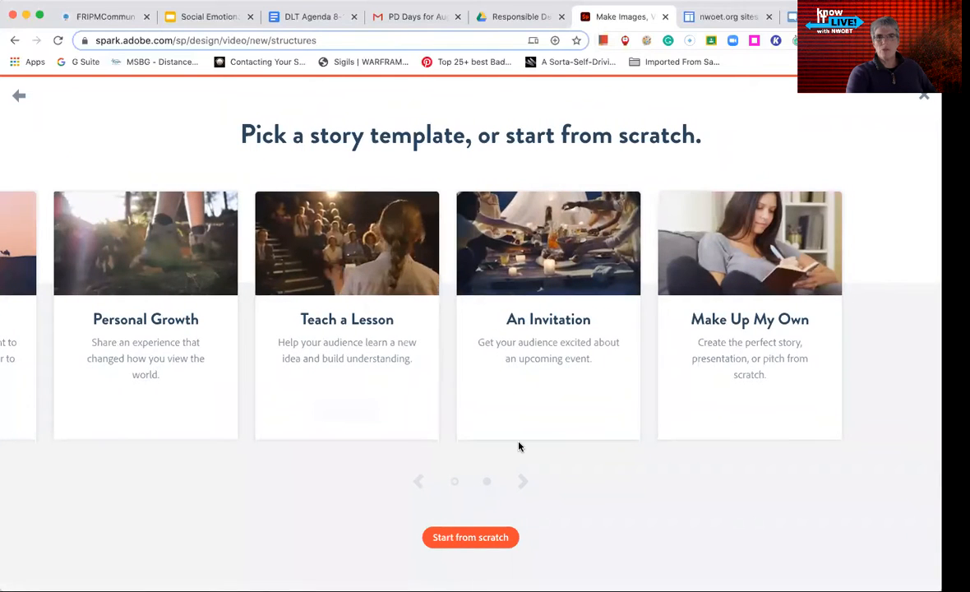
{"action": "mouse_move", "coordinate": [662, 383]}
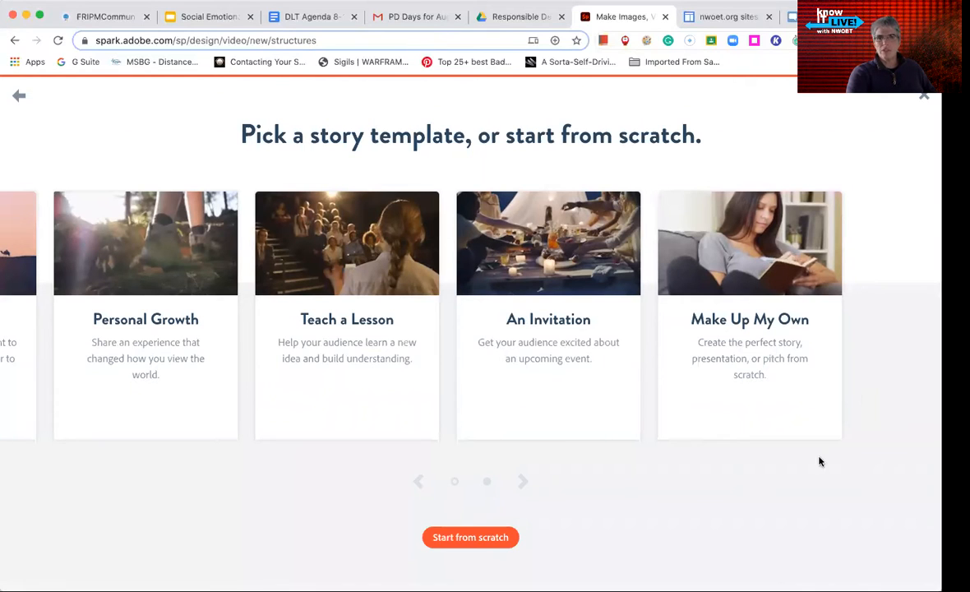
{"action": "left_click", "coordinate": [466, 539]}
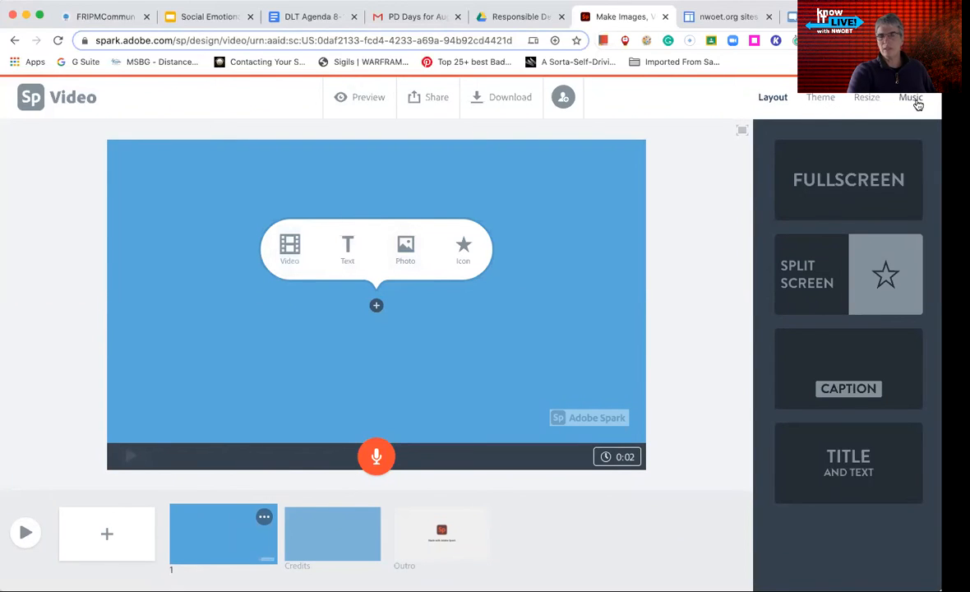
Apply the Flair theme to the video in its purple gradient colour variant
{"action": "left_click", "coordinate": [820, 97]}
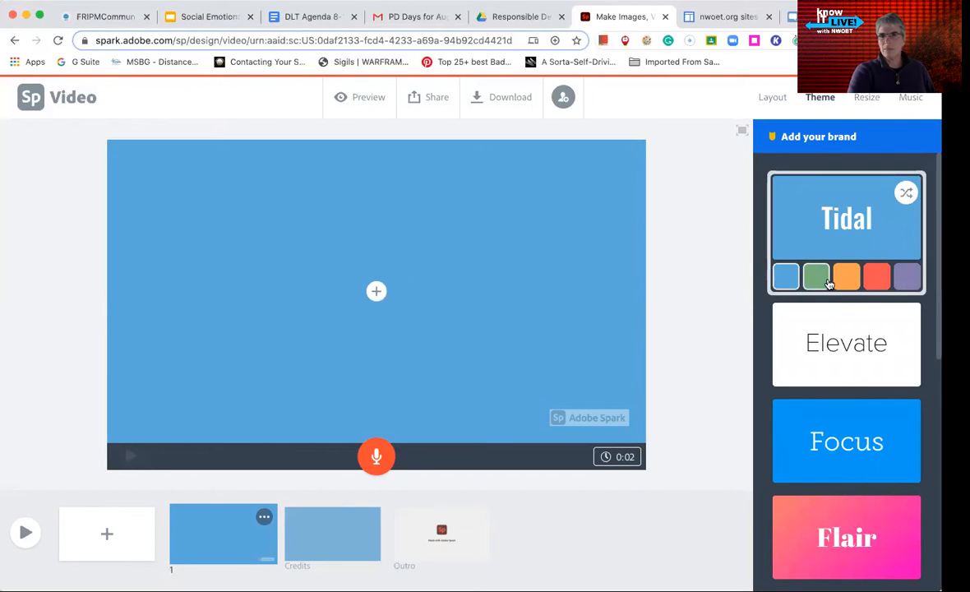
{"action": "scroll", "coordinate": [860, 372], "scroll_direction": "down", "scroll_amount": 4}
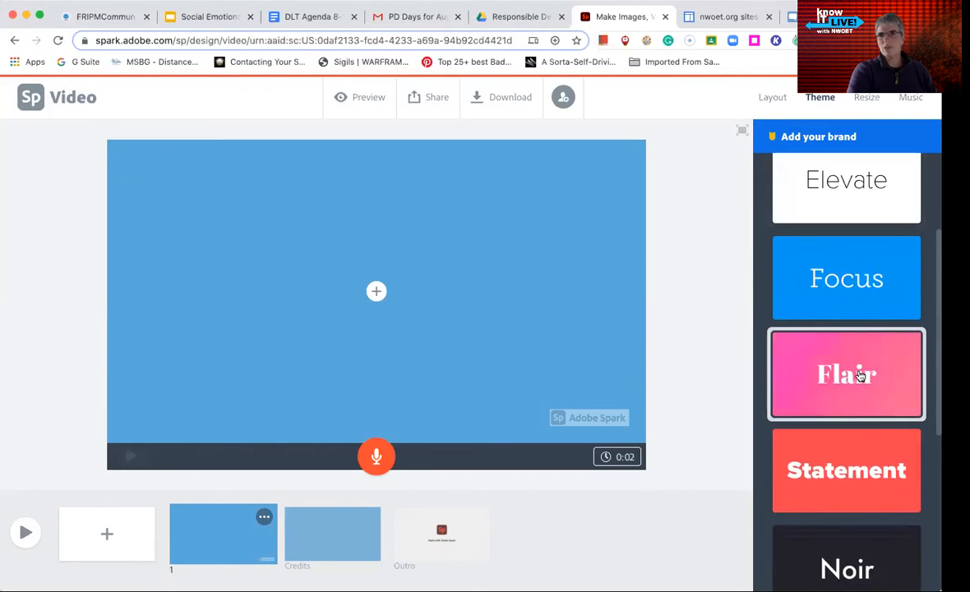
{"action": "left_click", "coordinate": [860, 376]}
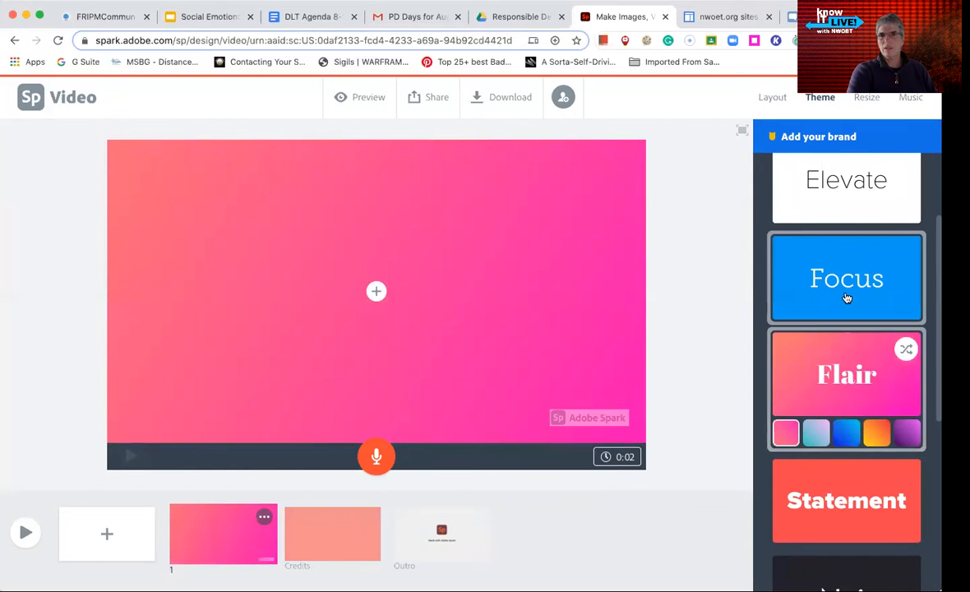
{"action": "scroll", "coordinate": [847, 297], "scroll_direction": "up", "scroll_amount": 2}
{"action": "scroll", "coordinate": [845, 296], "scroll_direction": "down", "scroll_amount": 3}
{"action": "left_click", "coordinate": [901, 331]}
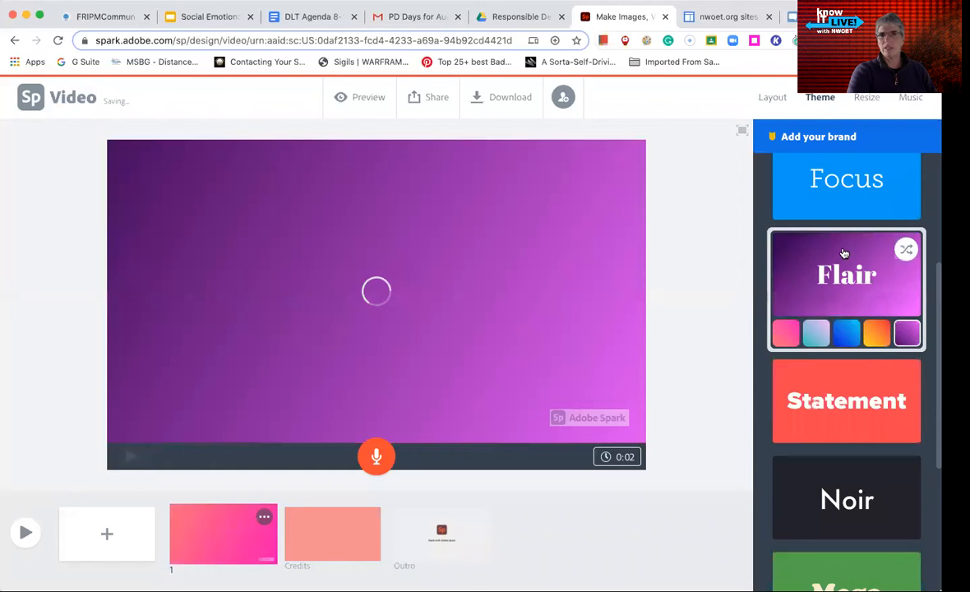
{"action": "scroll", "coordinate": [843, 253], "scroll_direction": "up", "scroll_amount": 3}
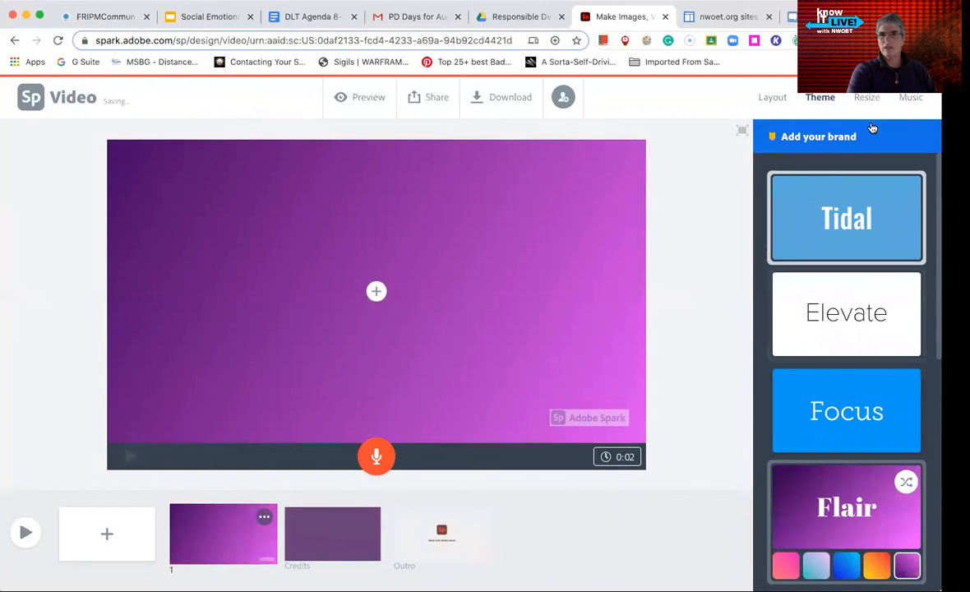
Set the background music to the Playful track Woodland Jam at a slightly lower volume, and browse the other music categories
{"action": "left_click", "coordinate": [867, 102]}
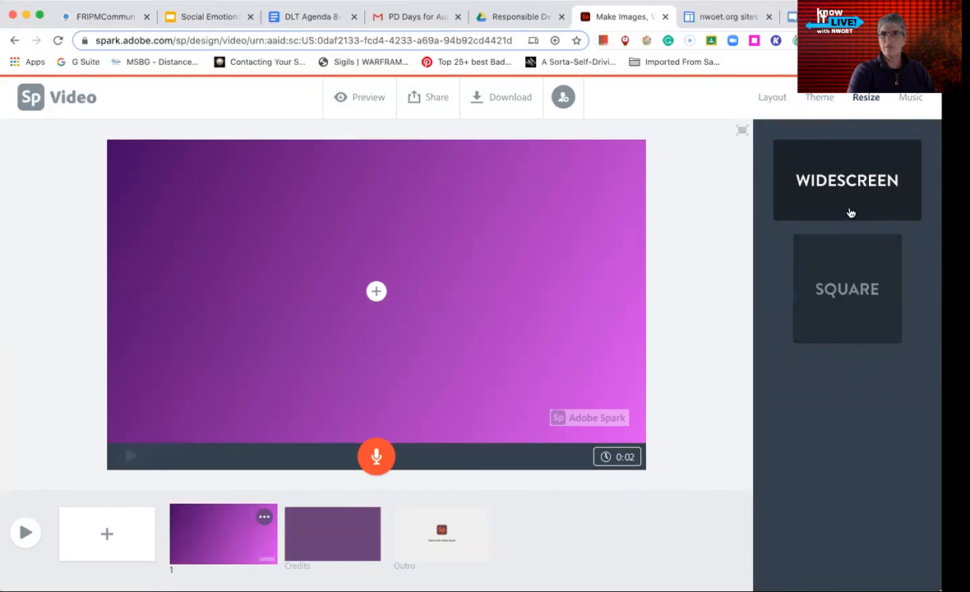
{"action": "left_click", "coordinate": [909, 101]}
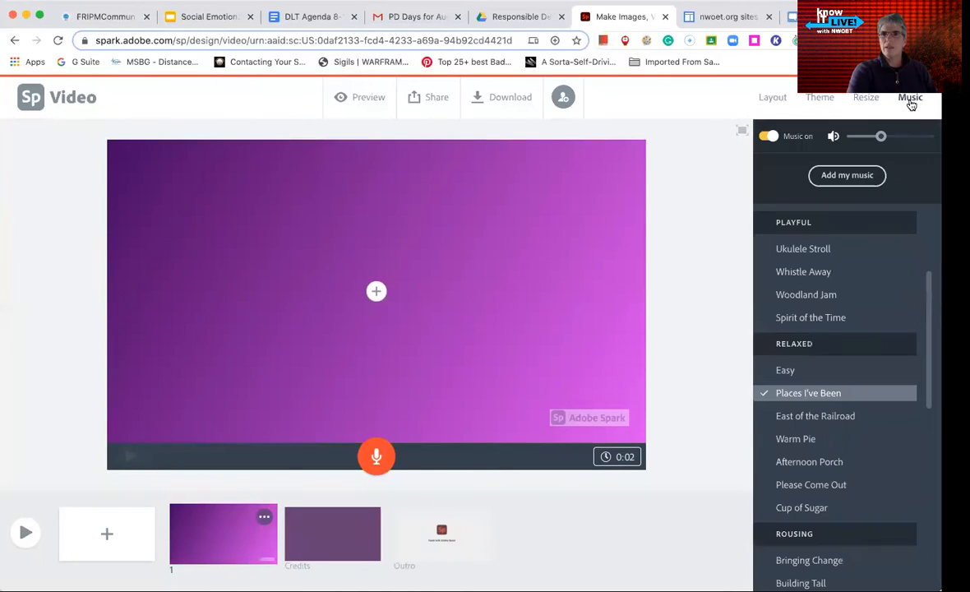
{"action": "left_click", "coordinate": [763, 296]}
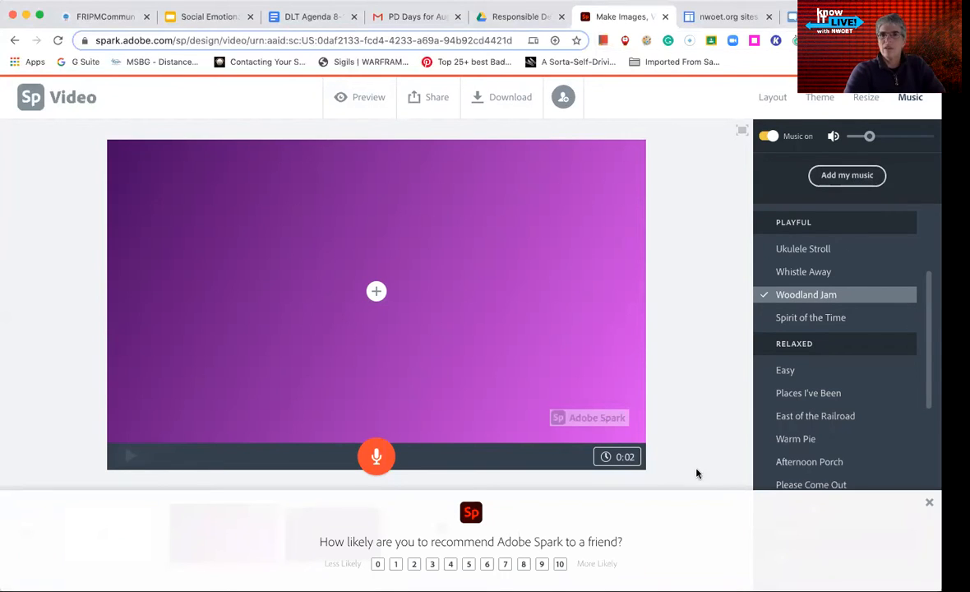
{"action": "mouse_move", "coordinate": [770, 297]}
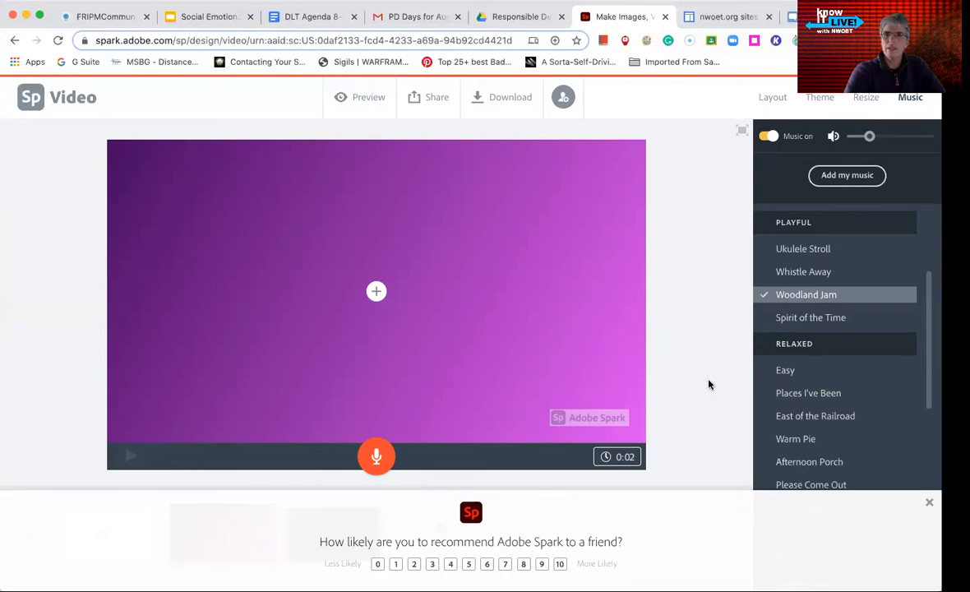
{"action": "scroll", "coordinate": [764, 382], "scroll_direction": "down", "scroll_amount": 3}
{"action": "scroll", "coordinate": [763, 381], "scroll_direction": "down", "scroll_amount": 3}
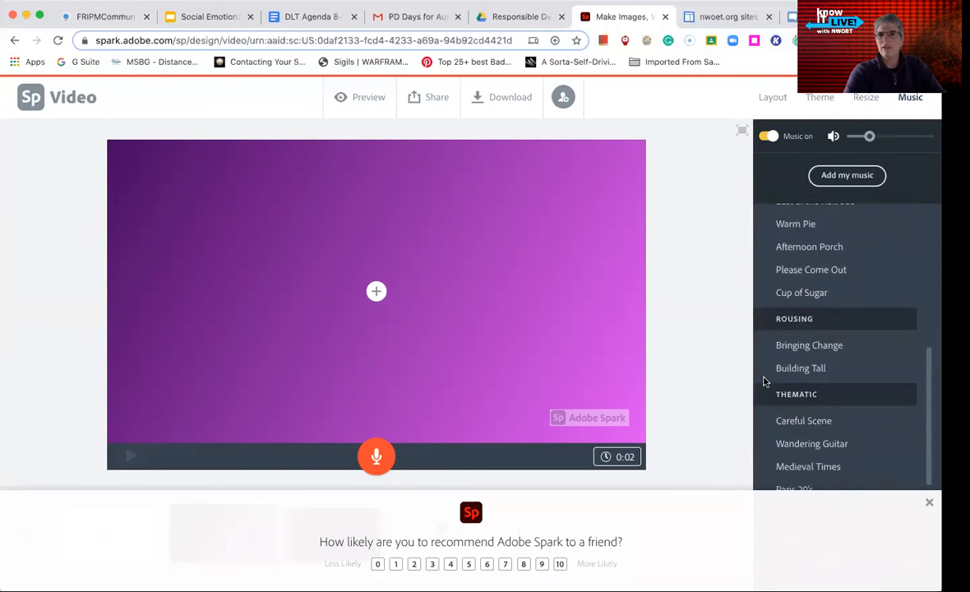
{"action": "scroll", "coordinate": [806, 396], "scroll_direction": "down", "scroll_amount": 6}
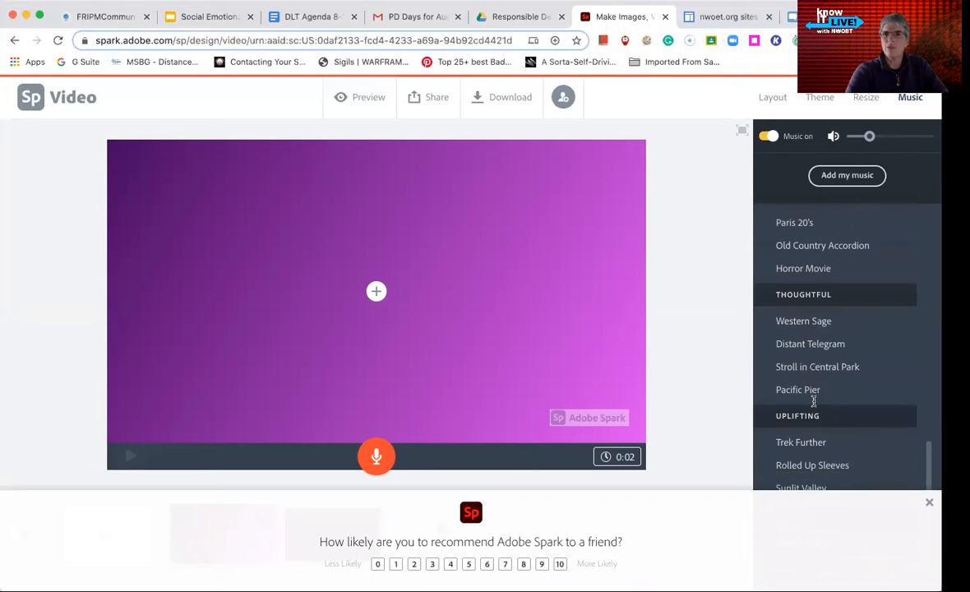
{"action": "scroll", "coordinate": [814, 407], "scroll_direction": "up", "scroll_amount": 10}
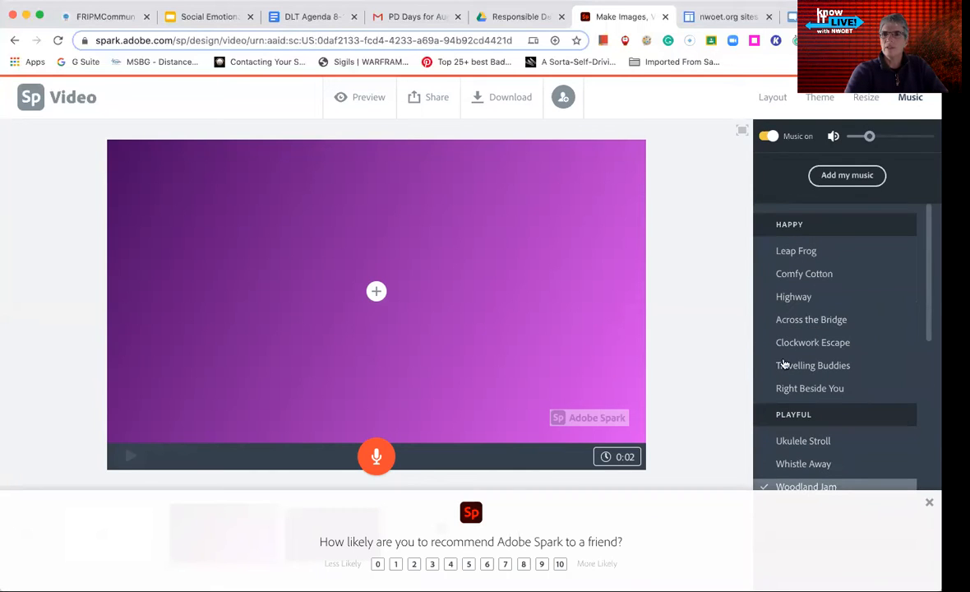
{"action": "scroll", "coordinate": [821, 369], "scroll_direction": "down", "scroll_amount": 3}
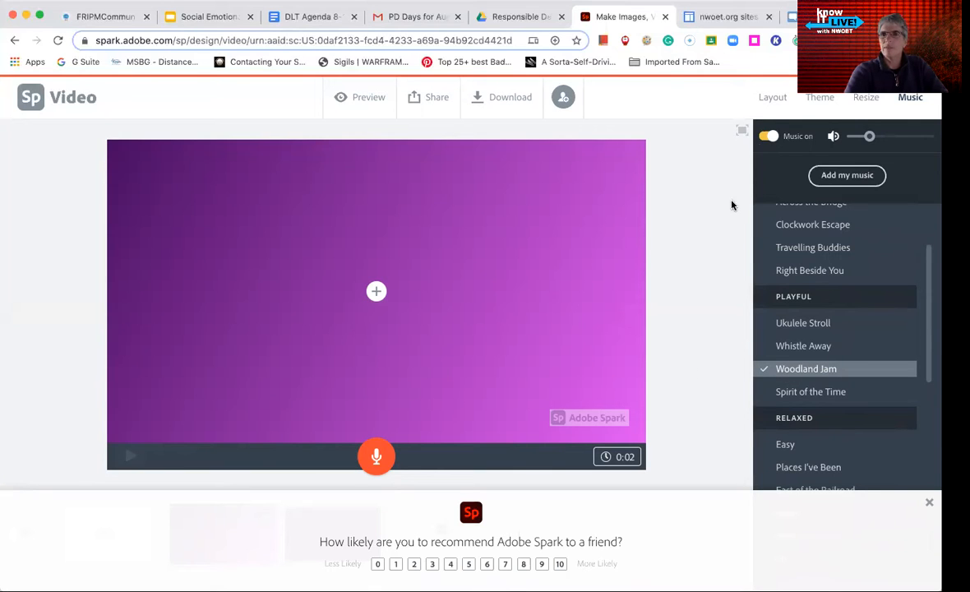
Give the first slide the split screen layout and add a video clip to its purple half
{"action": "left_click", "coordinate": [773, 100]}
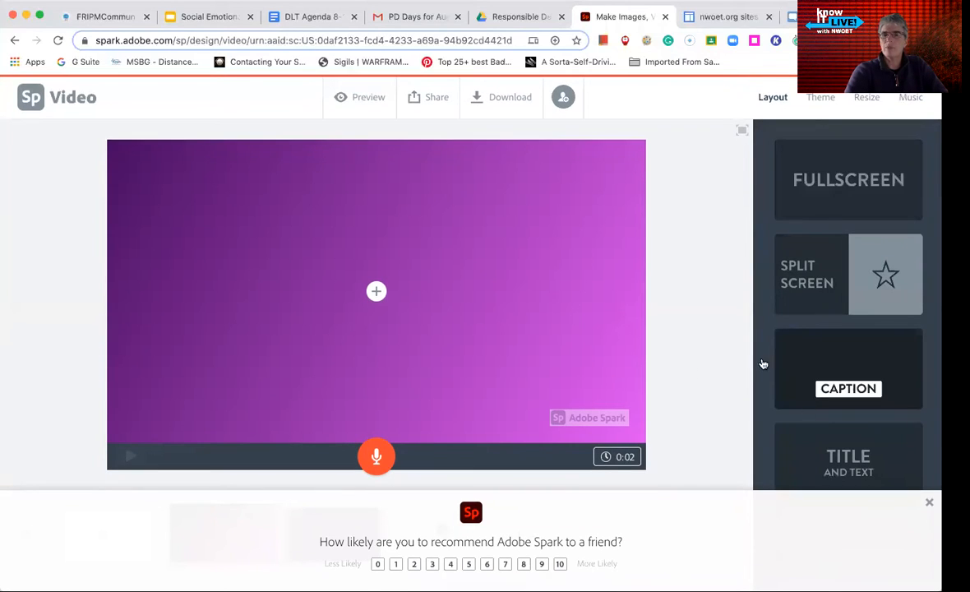
{"action": "left_click", "coordinate": [826, 311]}
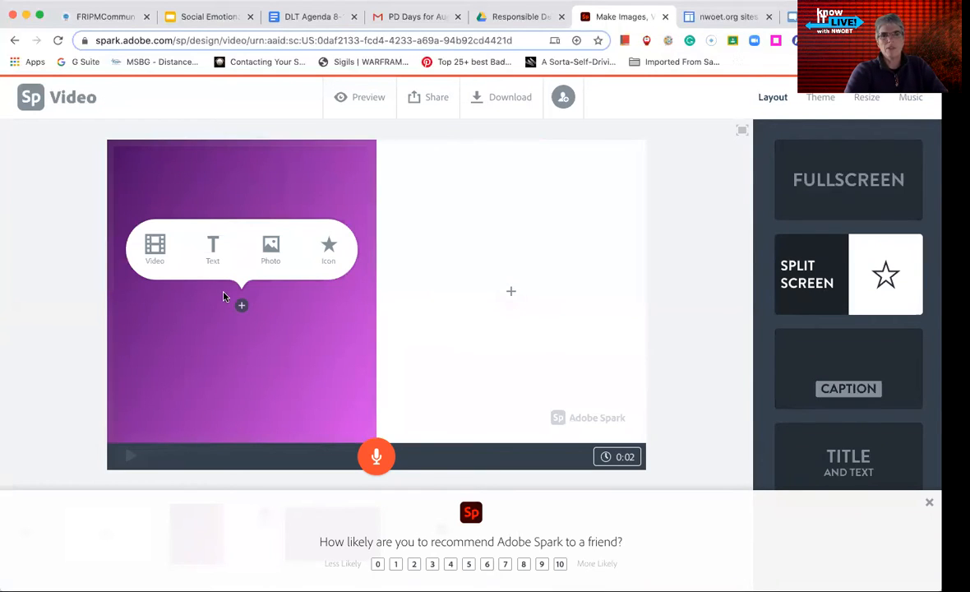
{"action": "left_click", "coordinate": [158, 253]}
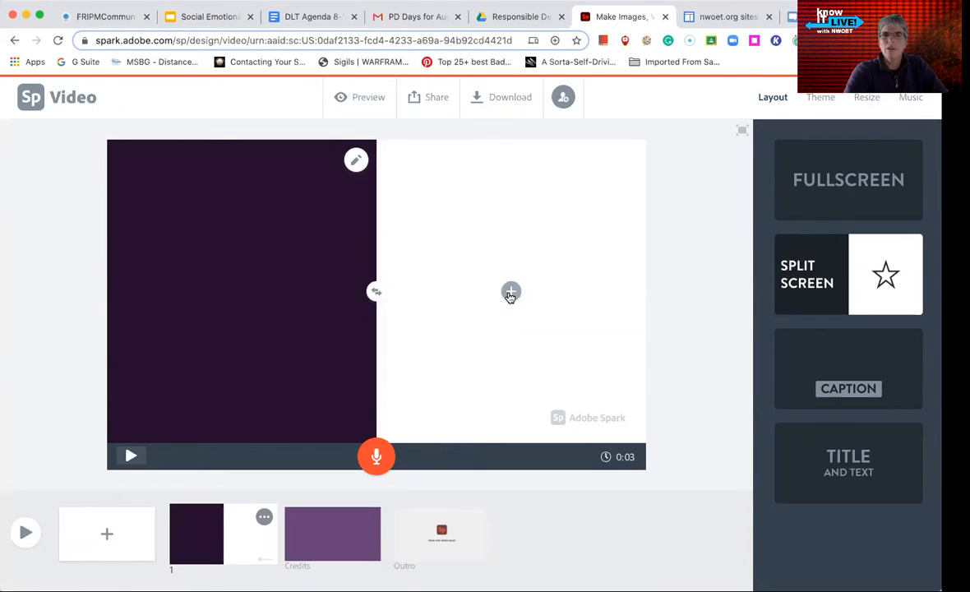
Add the text "Zooming Through" to the empty white half of the first slide, with a space between the words
{"action": "left_click", "coordinate": [510, 293]}
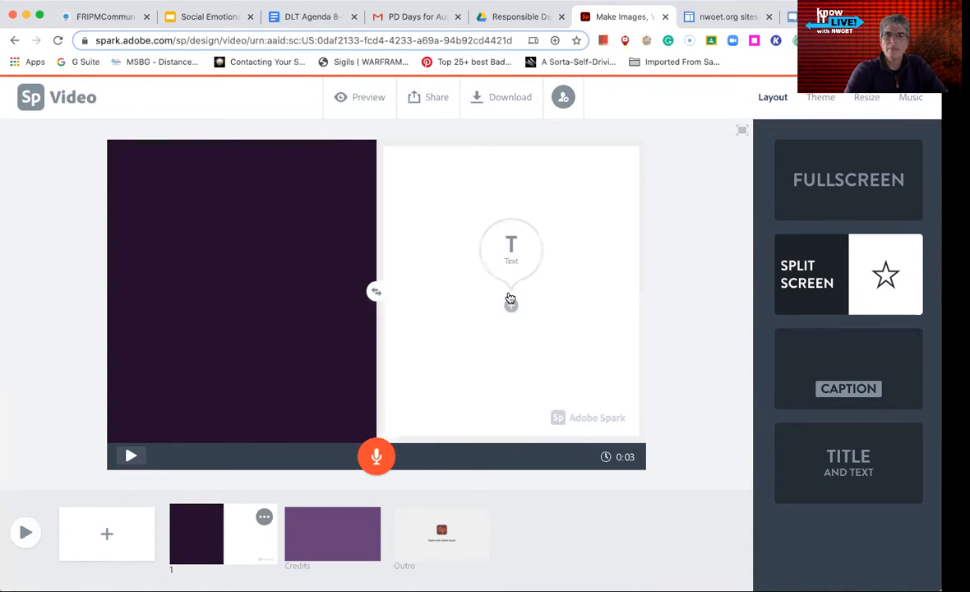
{"action": "left_click", "coordinate": [510, 249]}
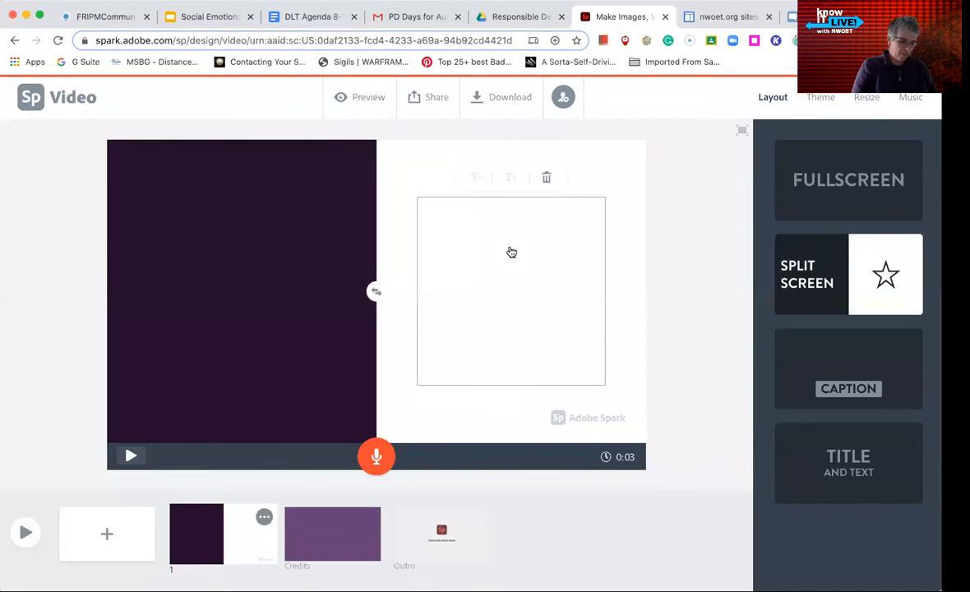
{"action": "type", "text": "Zoom"}
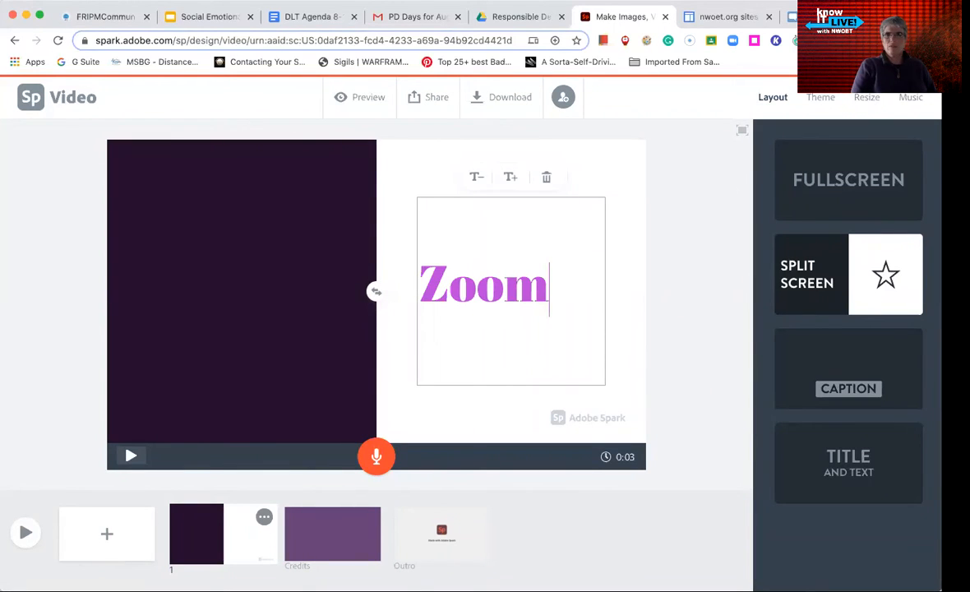
{"action": "type", "text": "ingThr"}
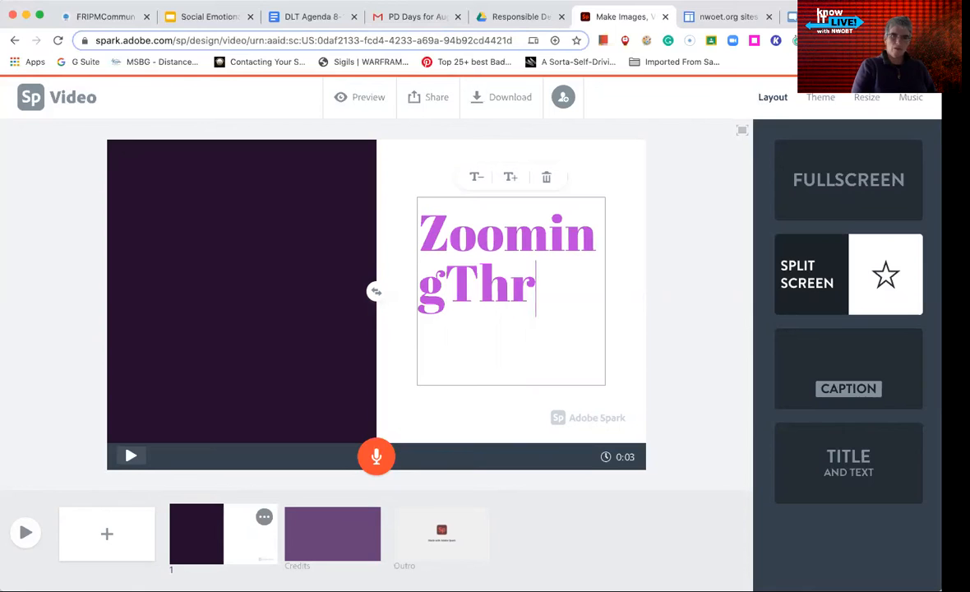
{"action": "type", "text": "ough"}
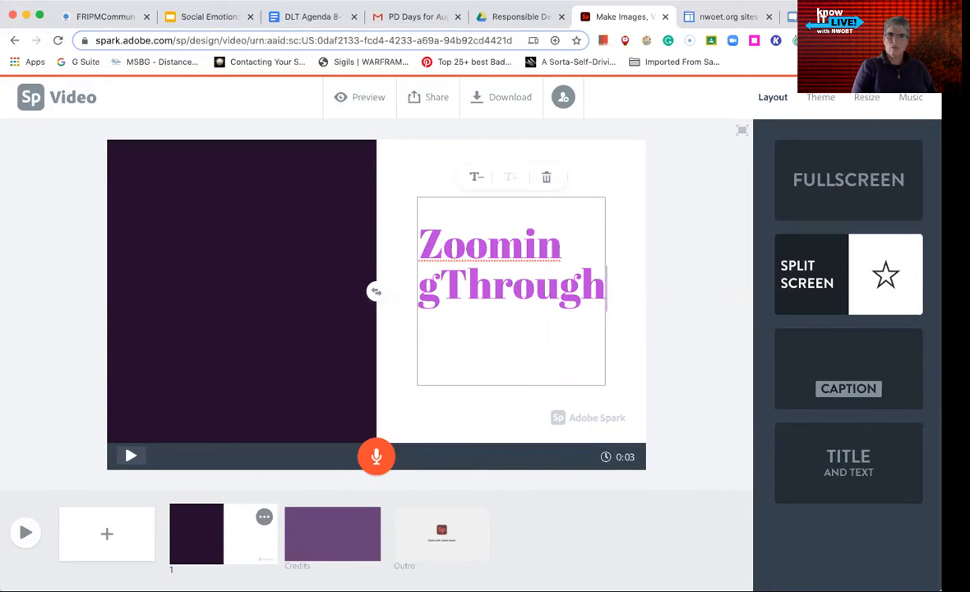
{"action": "left_click", "coordinate": [442, 283]}
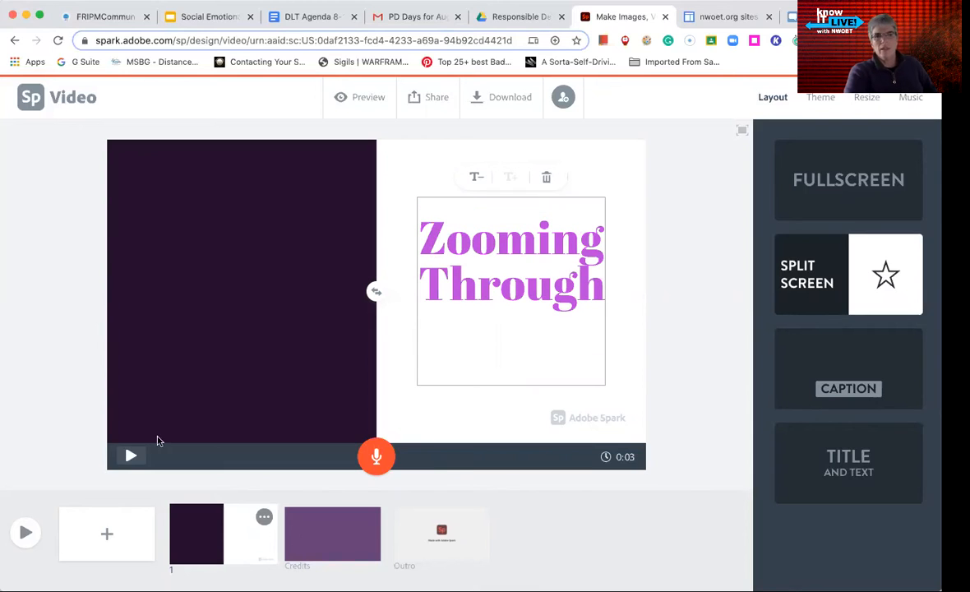
Swap the two halves of the first slide, dismiss the text alignment tip, and play the slide
{"action": "left_click", "coordinate": [374, 297]}
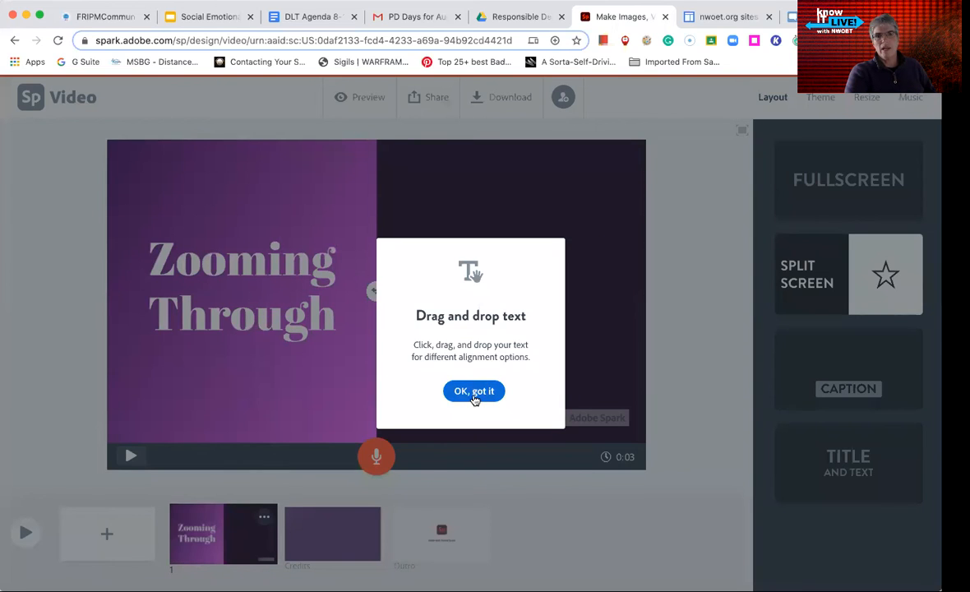
{"action": "left_click", "coordinate": [475, 392]}
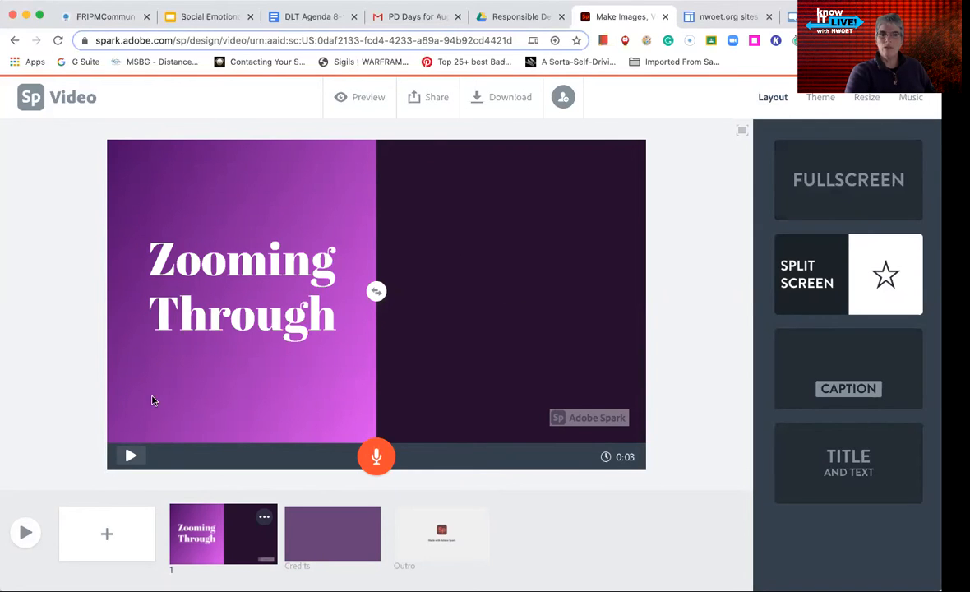
{"action": "left_click", "coordinate": [129, 458]}
Record a voice narration for the "Zooming Through" slide and play it back
{"action": "left_click", "coordinate": [375, 459]}
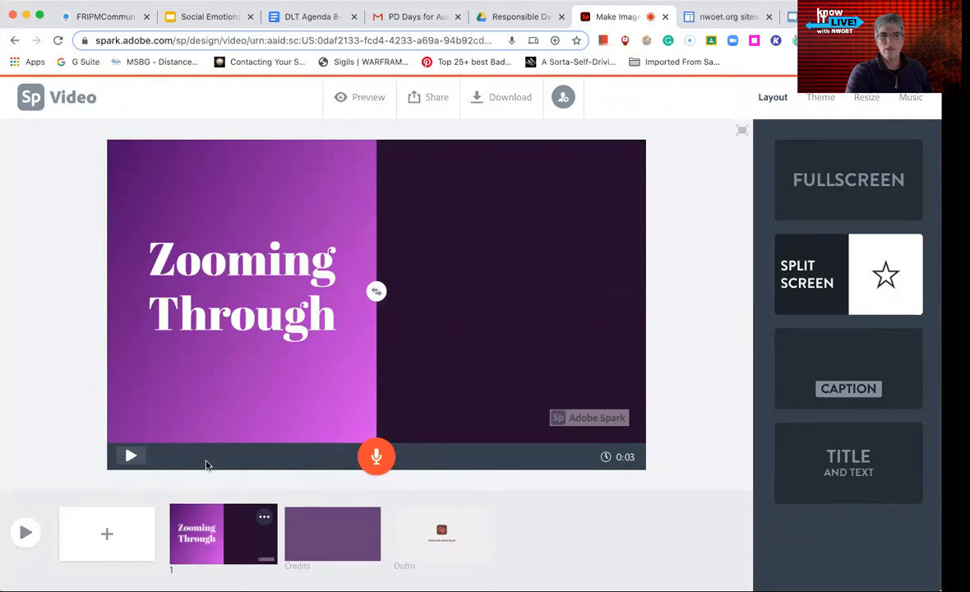
{"action": "left_click", "coordinate": [132, 457]}
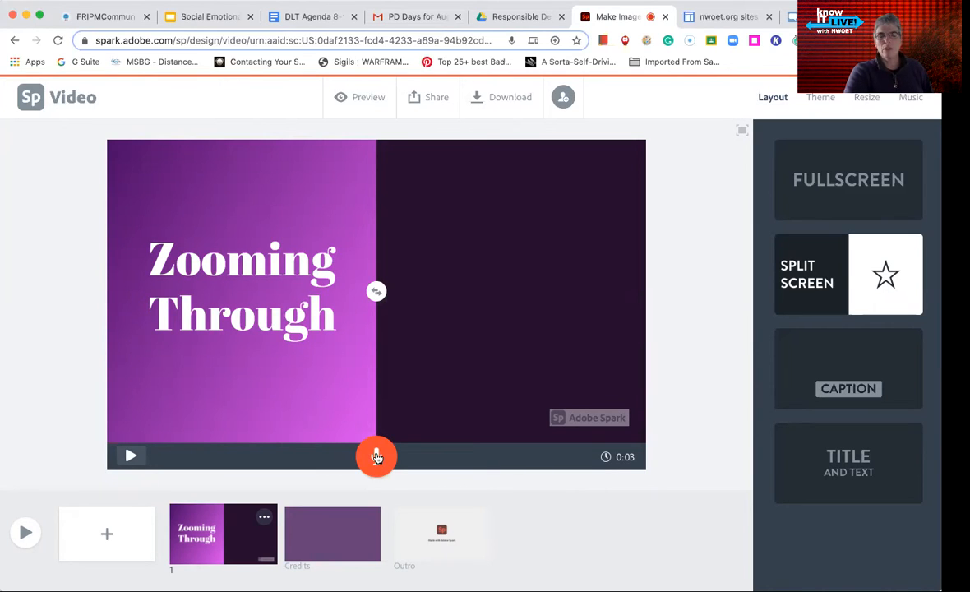
{"action": "left_click_drag", "start_coordinate": [377, 457], "coordinate": [378, 458]}
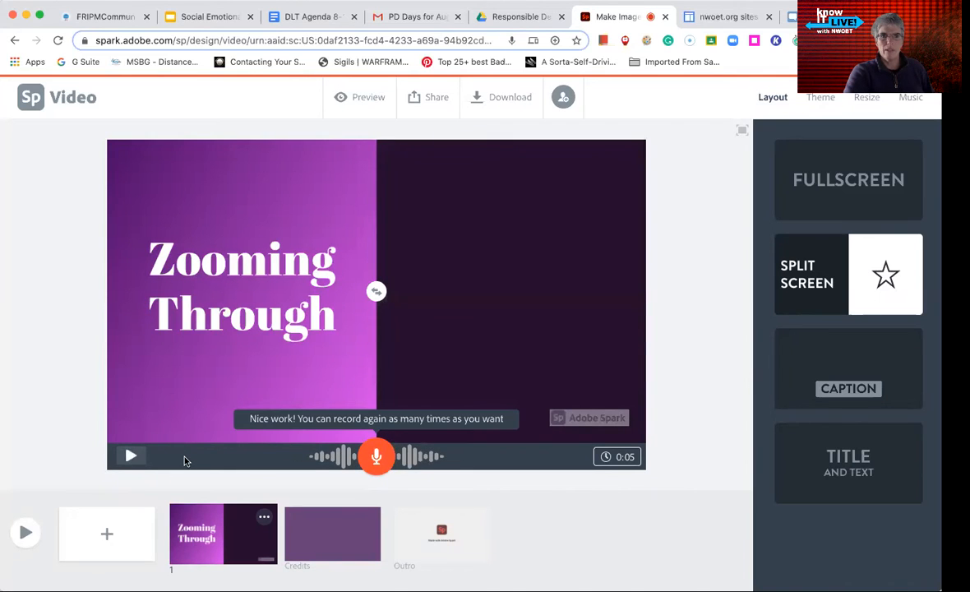
{"action": "left_click", "coordinate": [132, 458]}
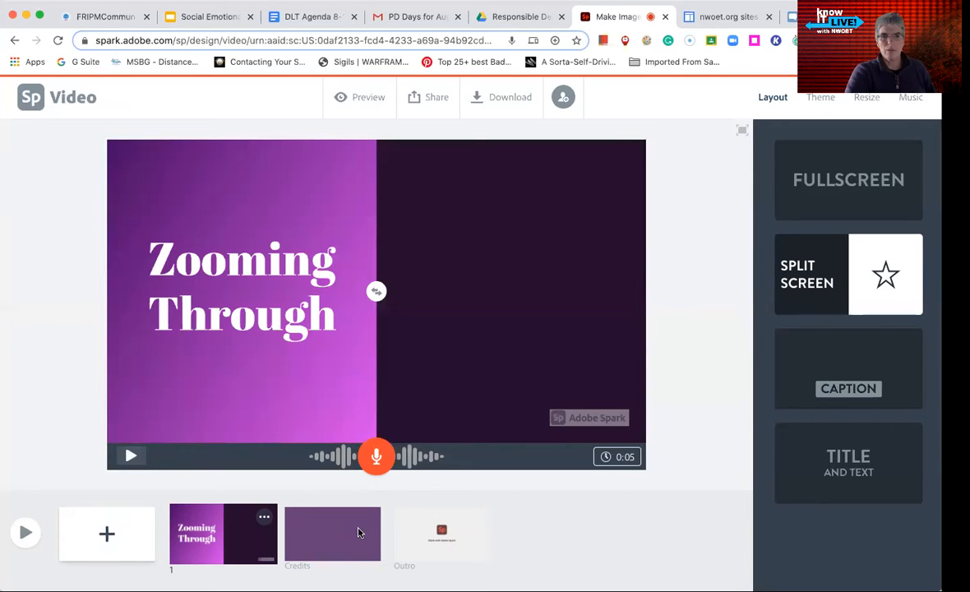
Add a second slide after the first and put the text "Loving Life" on it
{"action": "left_click", "coordinate": [107, 536]}
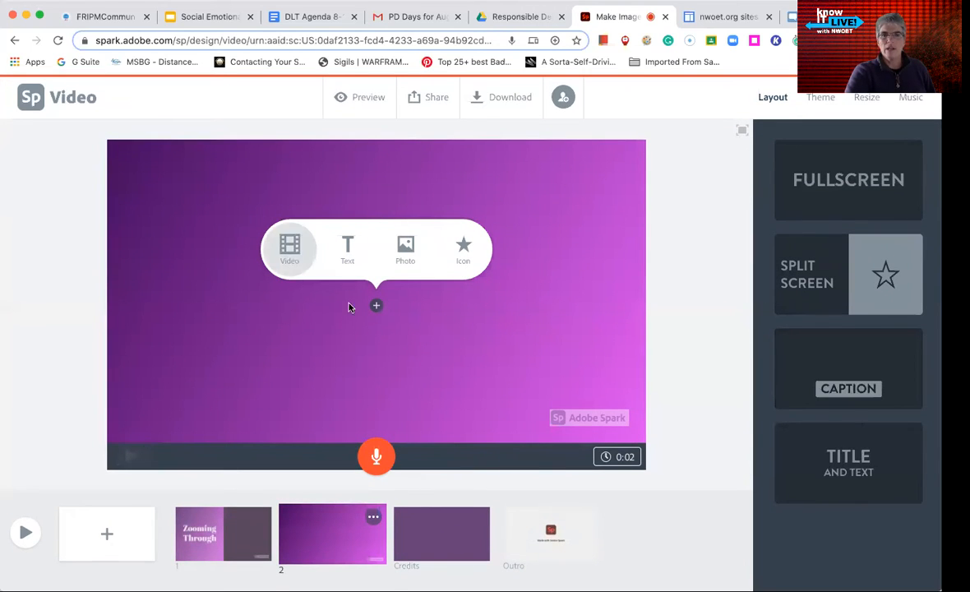
{"action": "left_click", "coordinate": [348, 257]}
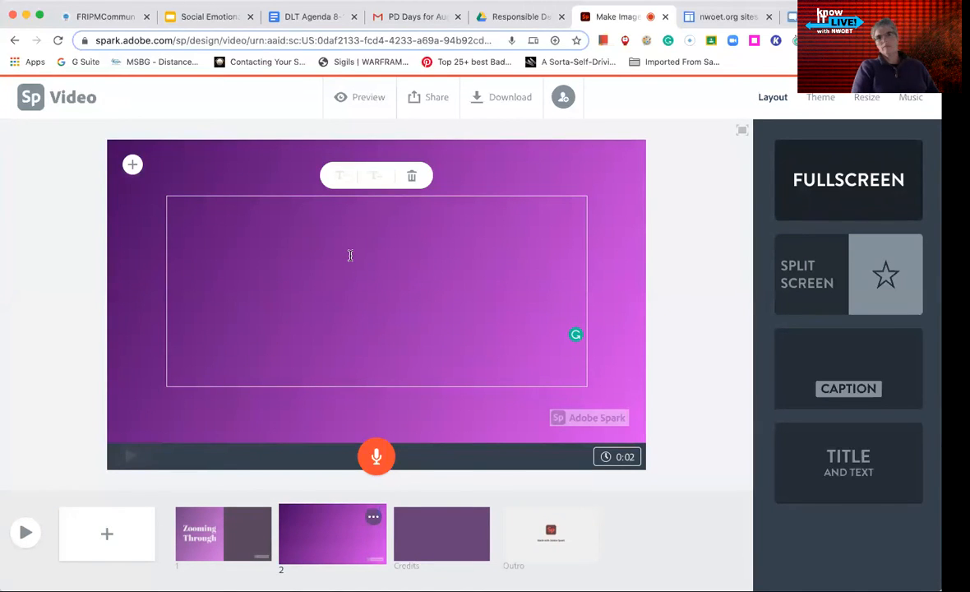
{"action": "type", "text": "Lov"}
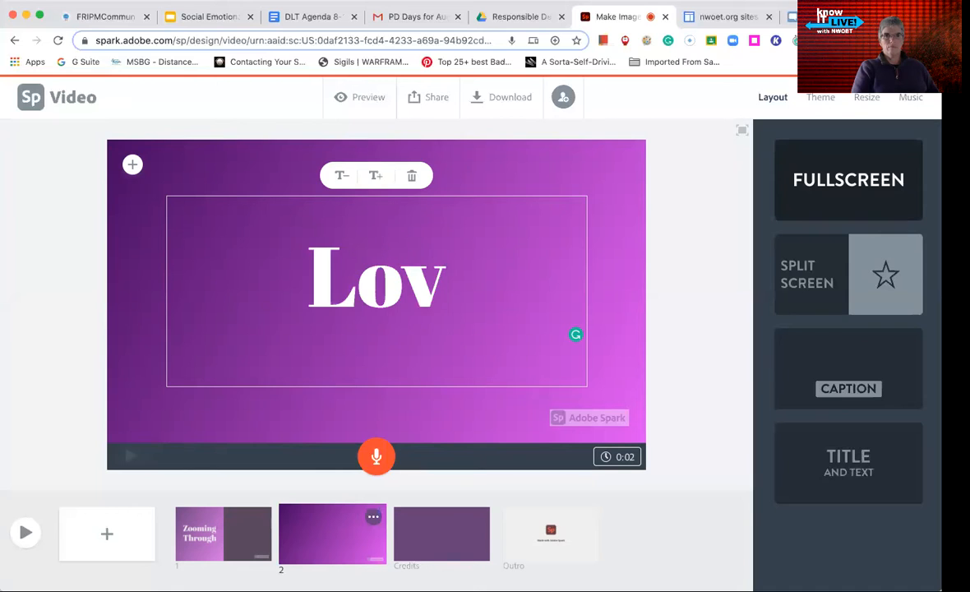
{"action": "type", "text": "ing Life"}
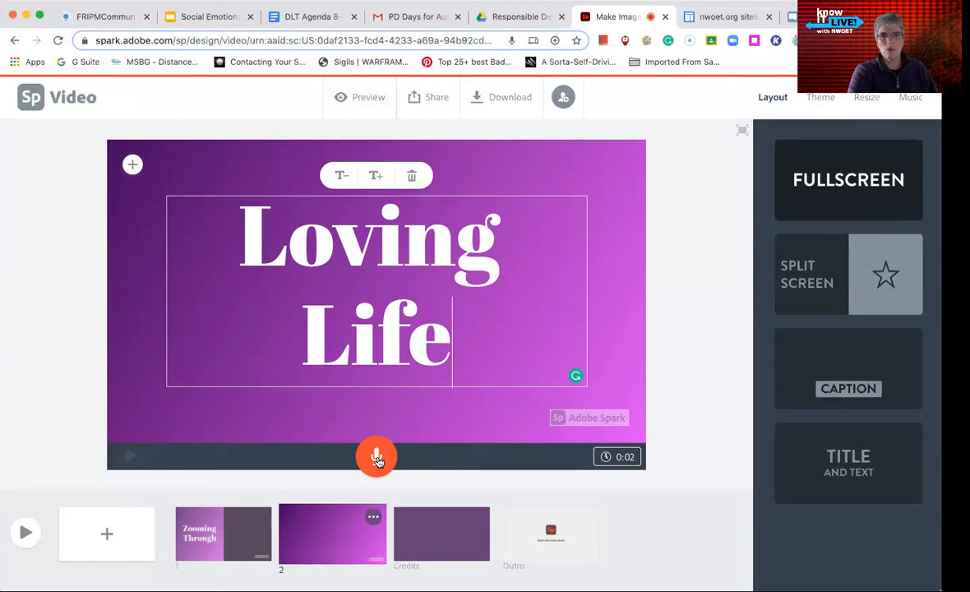
Record a voice narration for the "Loving Life" slide and play it back
{"action": "left_click_drag", "start_coordinate": [377, 460], "coordinate": [379, 461]}
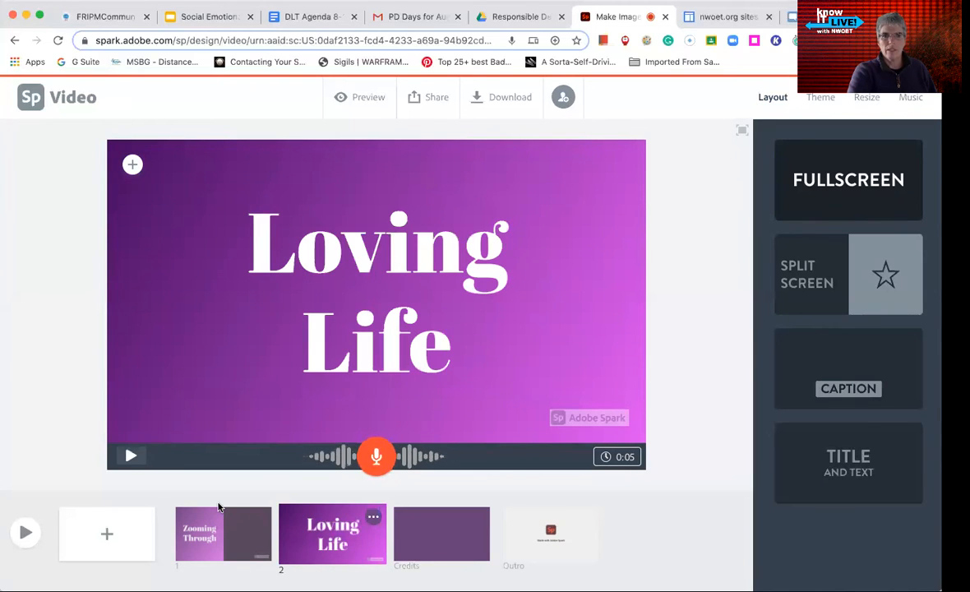
{"action": "left_click", "coordinate": [132, 456]}
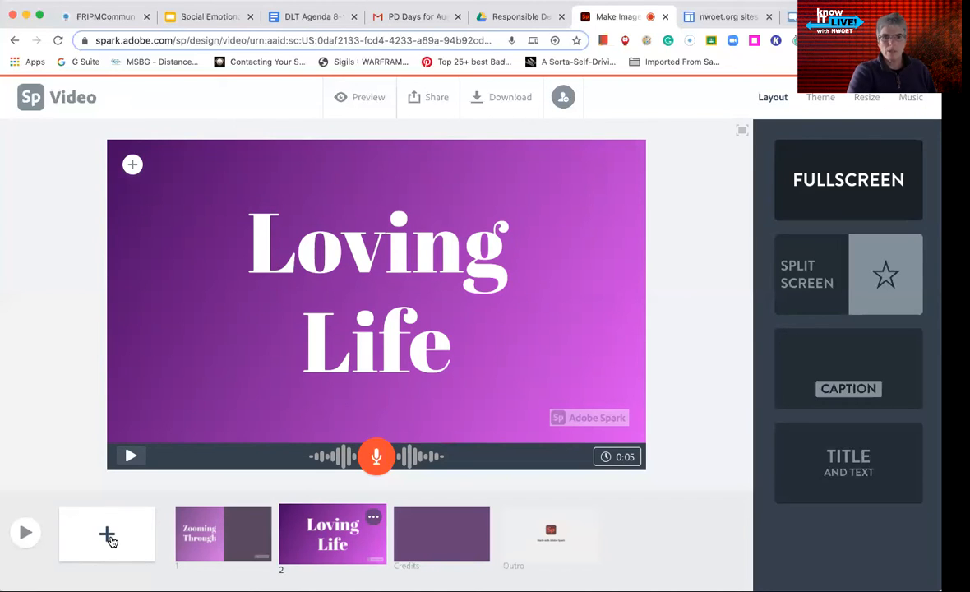
Add a third slide after "Loving Life" and give it the Caption layout
{"action": "left_click", "coordinate": [109, 538]}
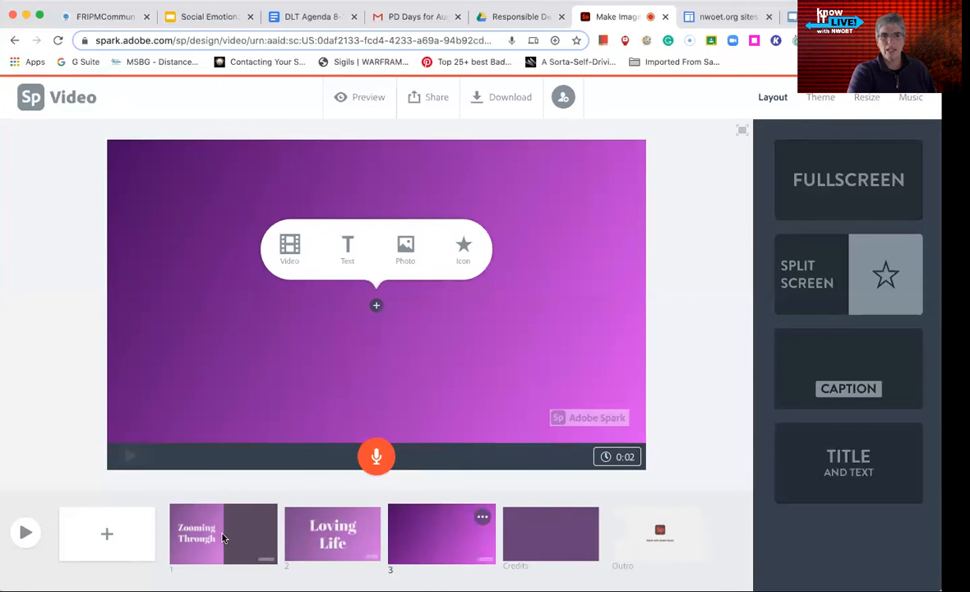
{"action": "mouse_move", "coordinate": [449, 528]}
{"action": "left_mouse_down"}
{"action": "mouse_move", "coordinate": [356, 516]}
{"action": "mouse_move", "coordinate": [462, 521]}
{"action": "mouse_move", "coordinate": [459, 535]}
{"action": "left_mouse_up"}
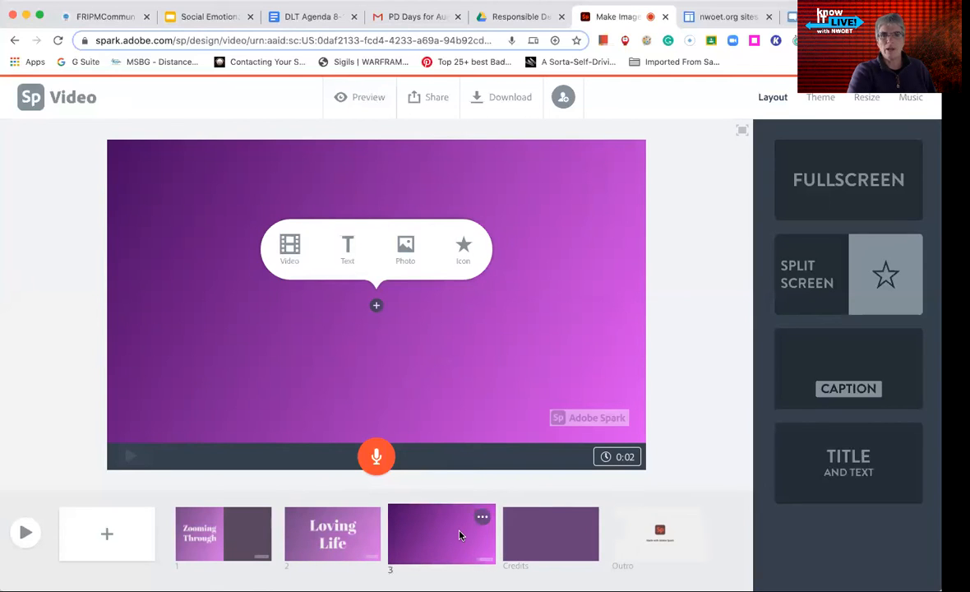
{"action": "left_click", "coordinate": [406, 251]}
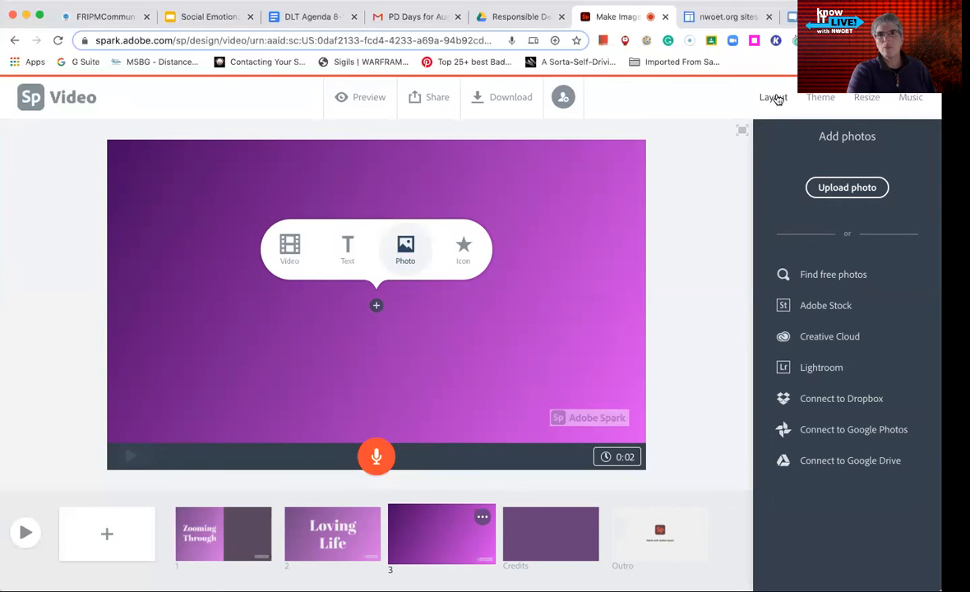
{"action": "left_click", "coordinate": [774, 97]}
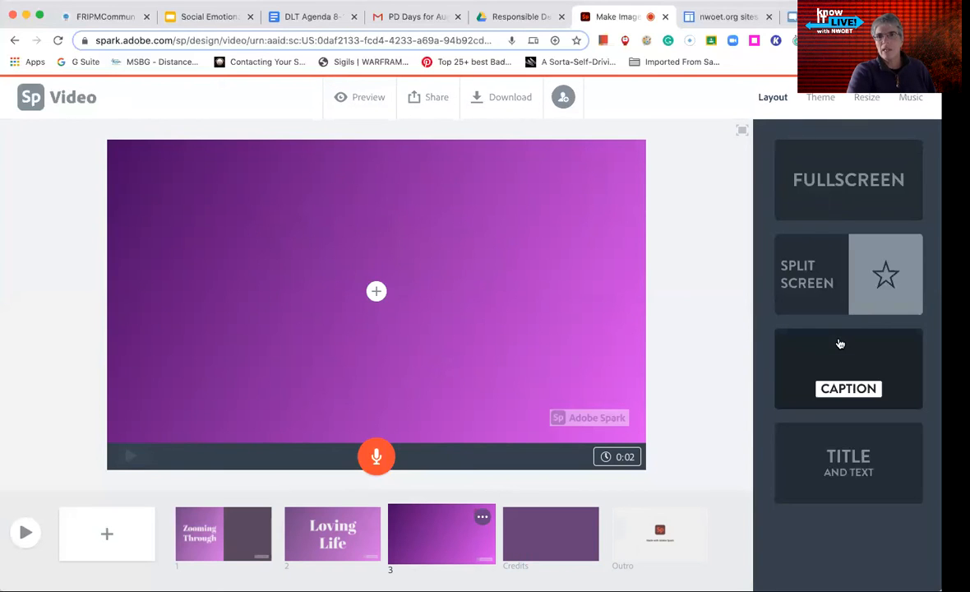
{"action": "left_click", "coordinate": [859, 385]}
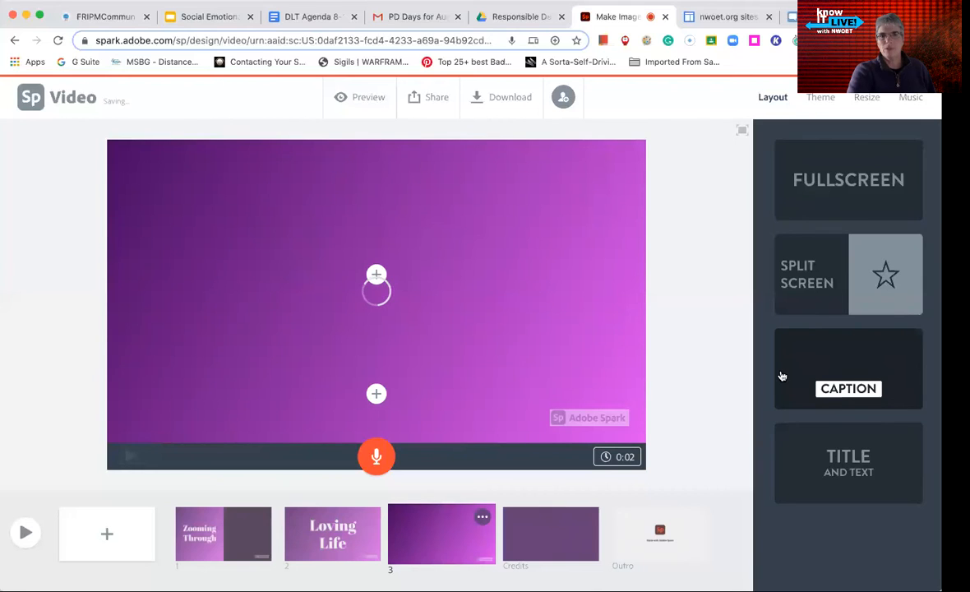
Upload the "Know IT Now with NWOET" logo image from the computer into the third slide's main area
{"action": "left_click", "coordinate": [377, 284]}
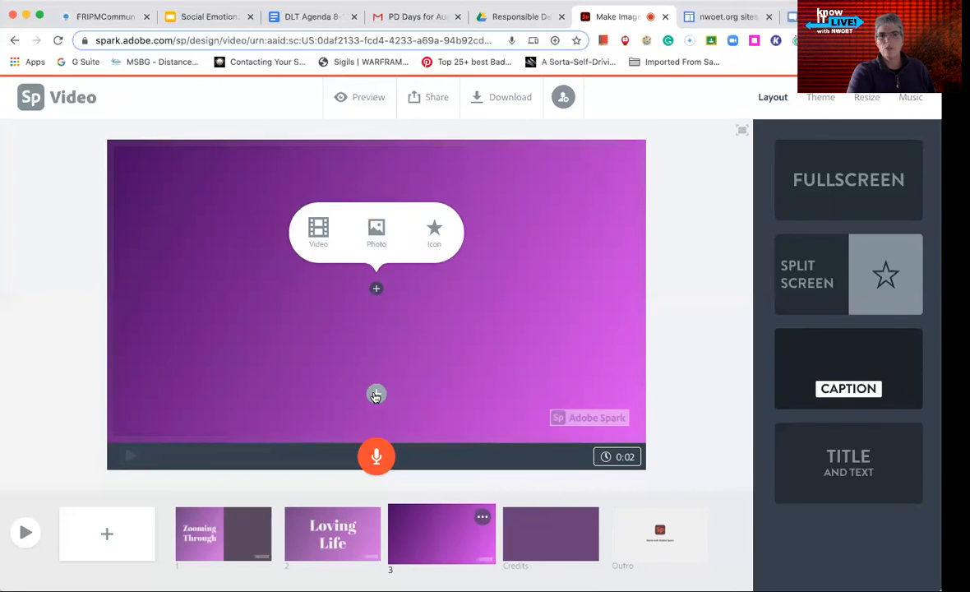
{"action": "left_click", "coordinate": [377, 233]}
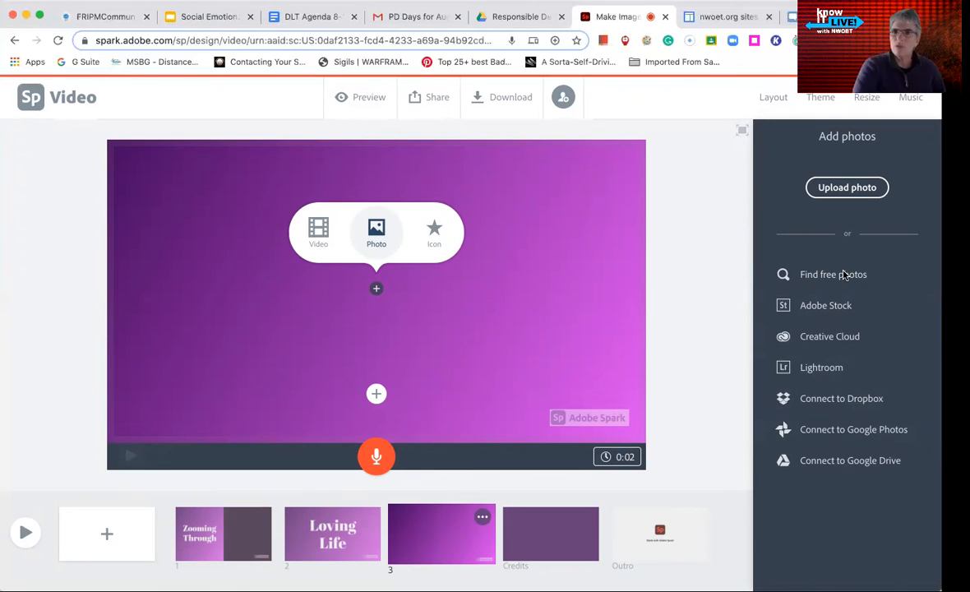
{"action": "left_click", "coordinate": [855, 194]}
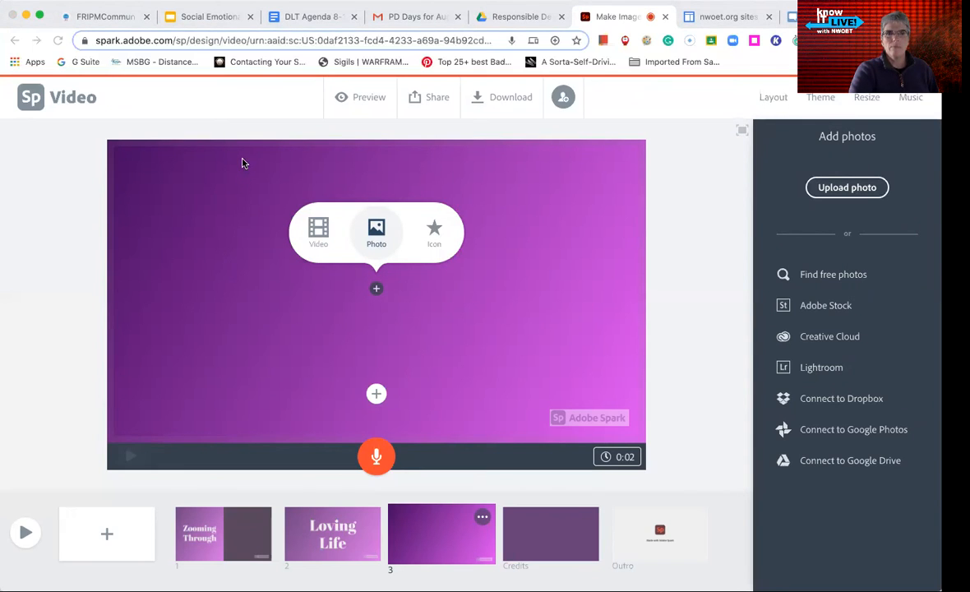
{"action": "double_click", "coordinate": [341, 309]}
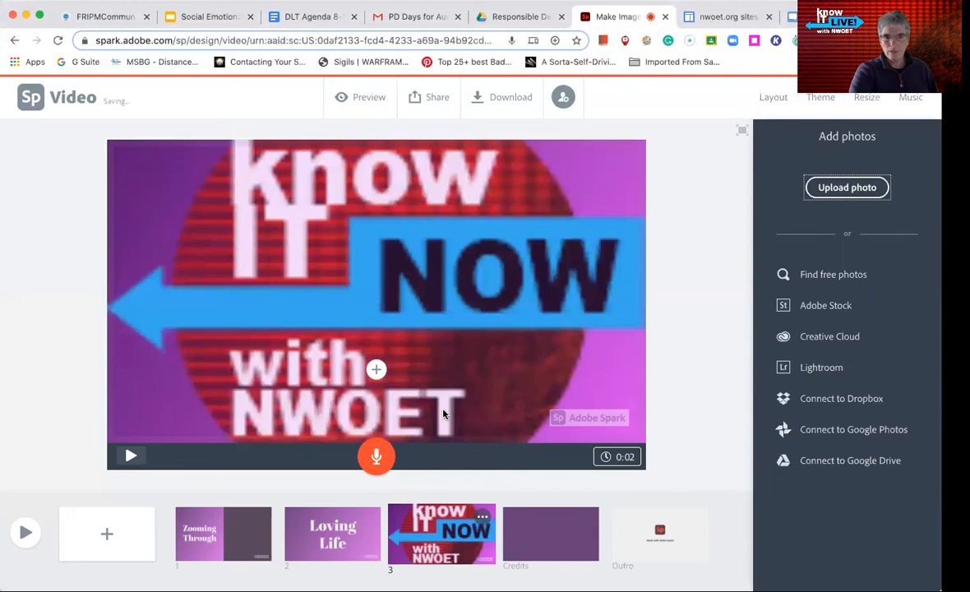
Record a voice narration for the third slide with the logo photo and play it back
{"action": "left_click", "coordinate": [374, 459]}
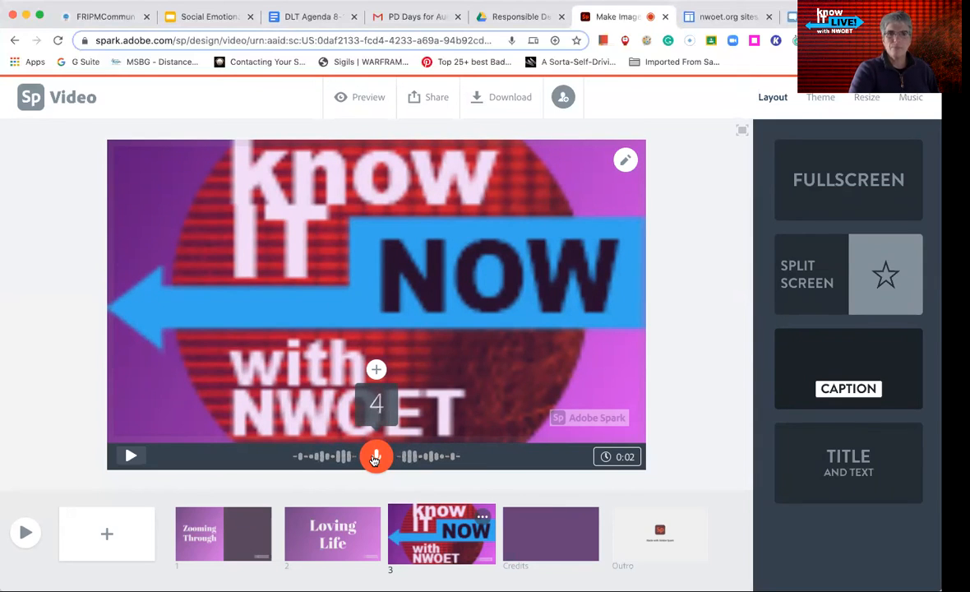
{"action": "left_click", "coordinate": [374, 459]}
{"action": "left_click", "coordinate": [129, 456]}
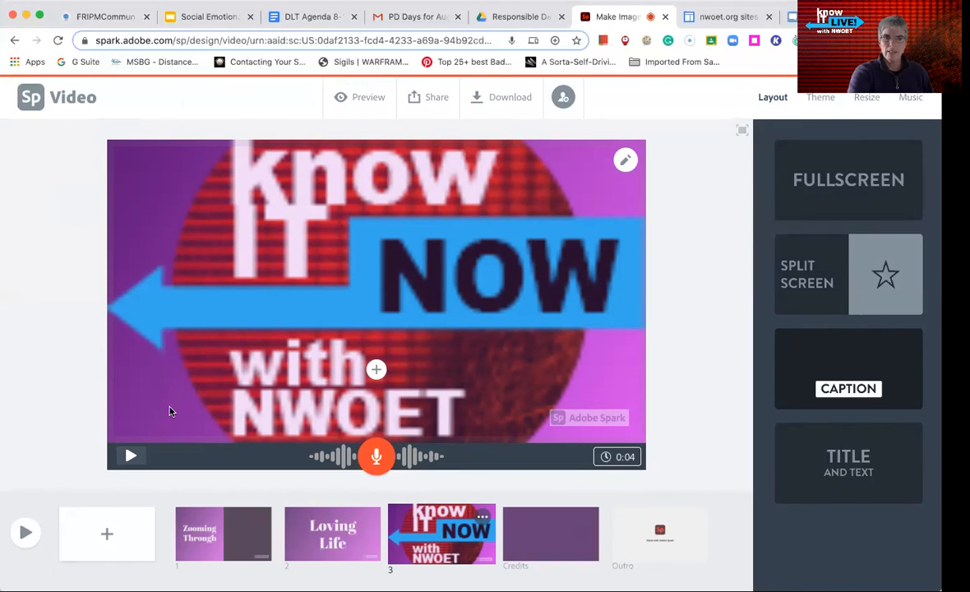
Add a fourth slide, search the icons for "smile" and place the heart-eyed smiley on it
{"action": "left_click", "coordinate": [106, 535]}
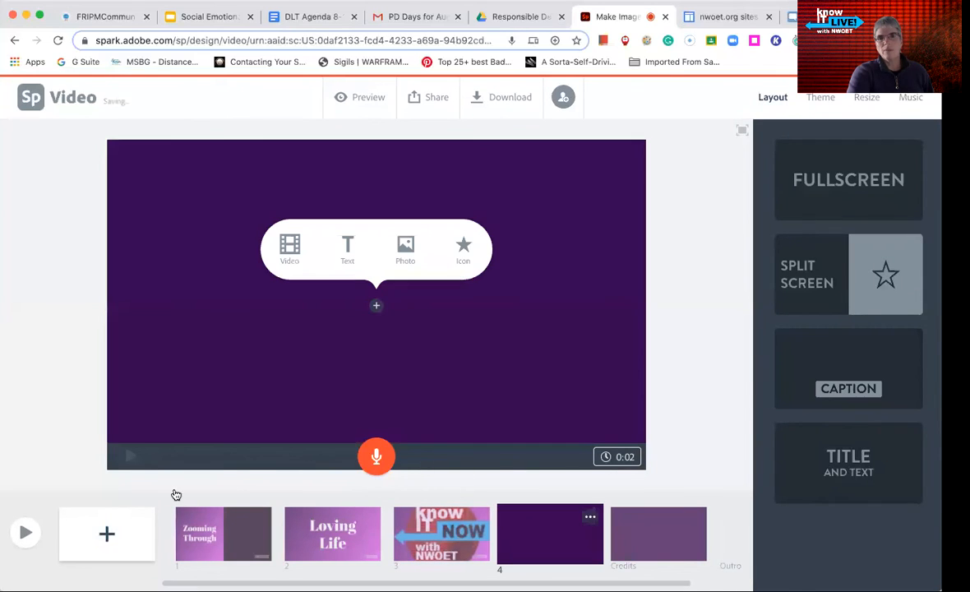
{"action": "left_click", "coordinate": [462, 249]}
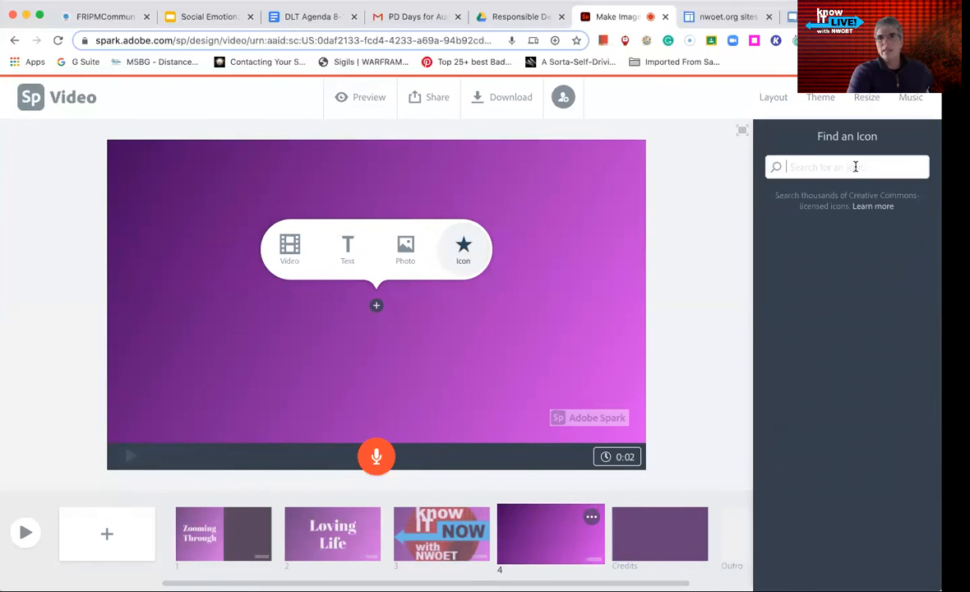
{"action": "type", "text": "smile"}
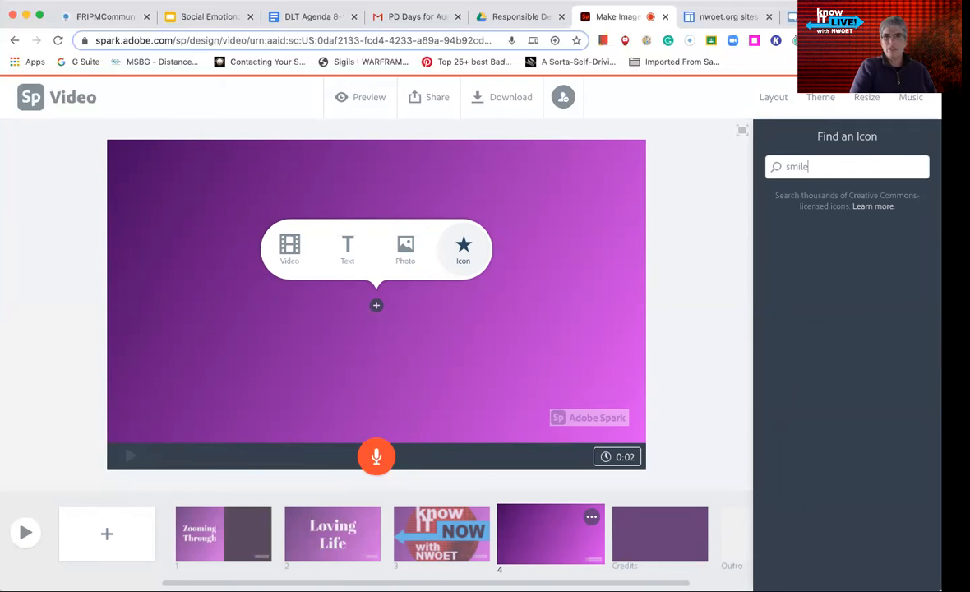
{"action": "key", "text": "Return"}
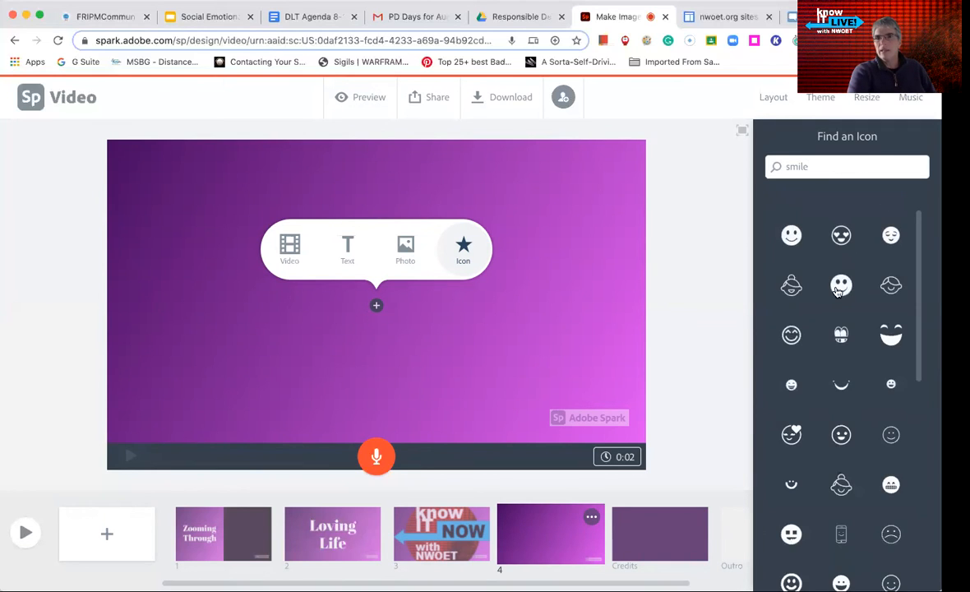
{"action": "left_click", "coordinate": [840, 235]}
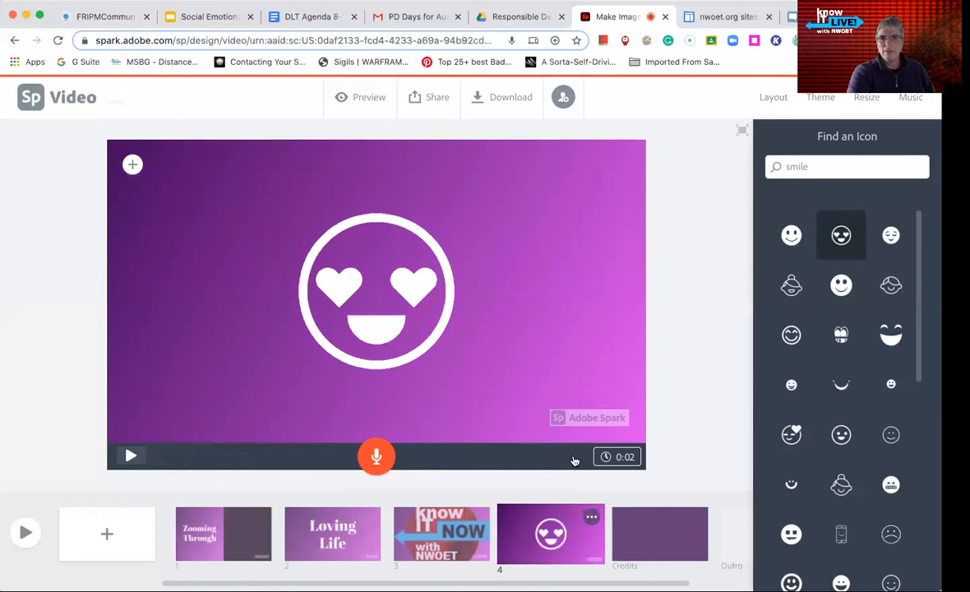
Add the caption "KNOW IT for sure" to the logo photo on the third slide
{"action": "left_click", "coordinate": [451, 546]}
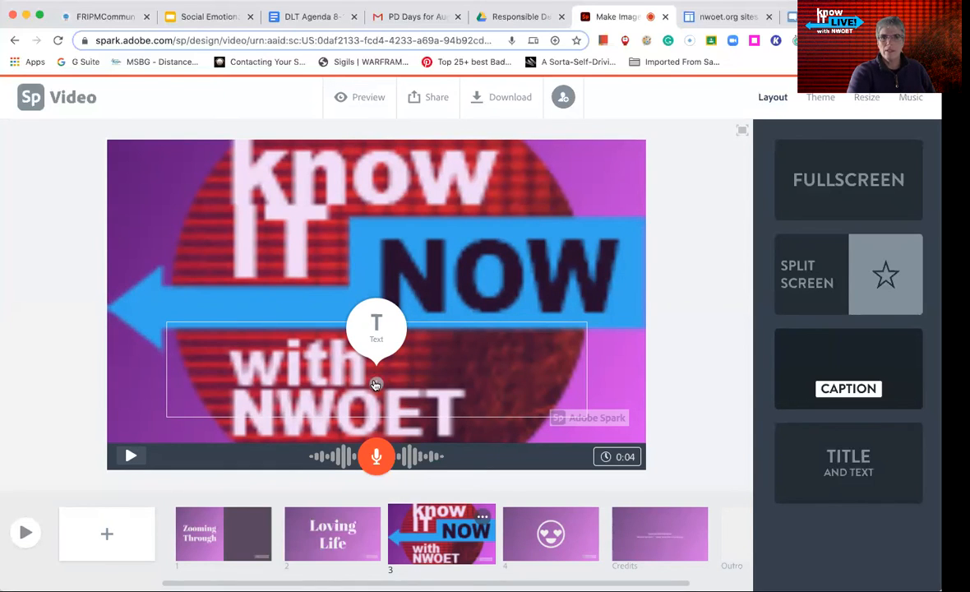
{"action": "left_click", "coordinate": [377, 326]}
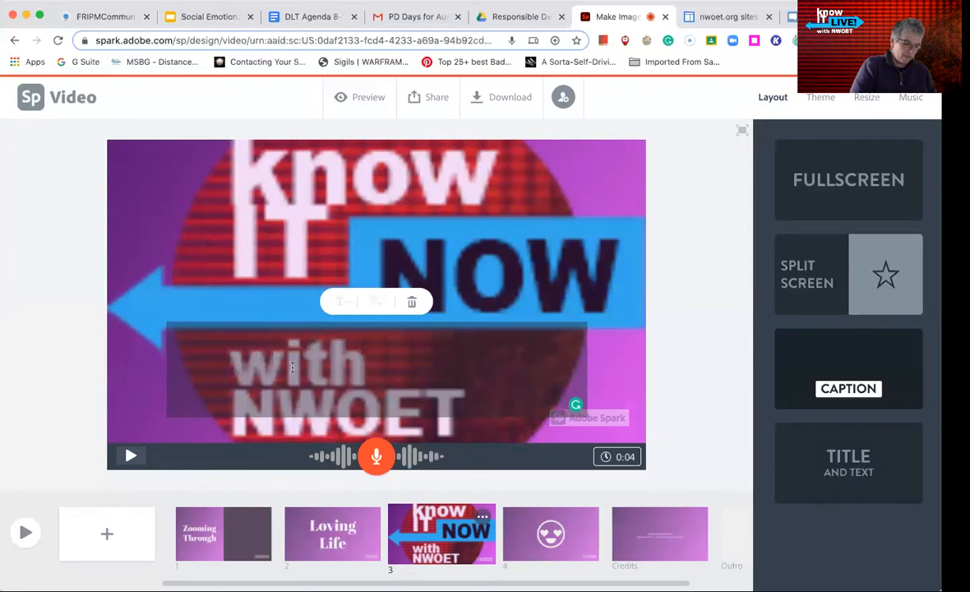
{"action": "type", "text": "KNOW IT f"}
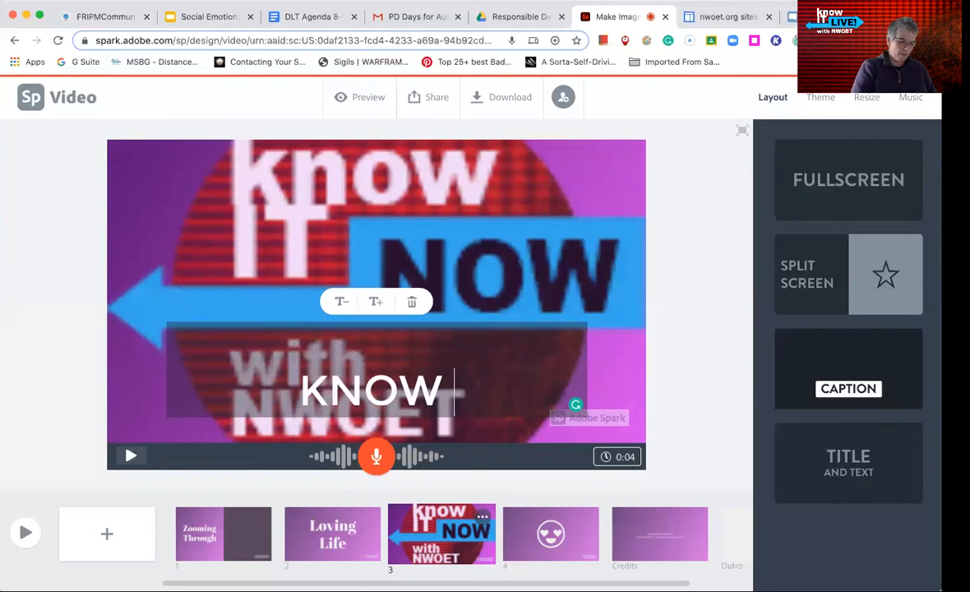
{"action": "type", "text": "or sure"}
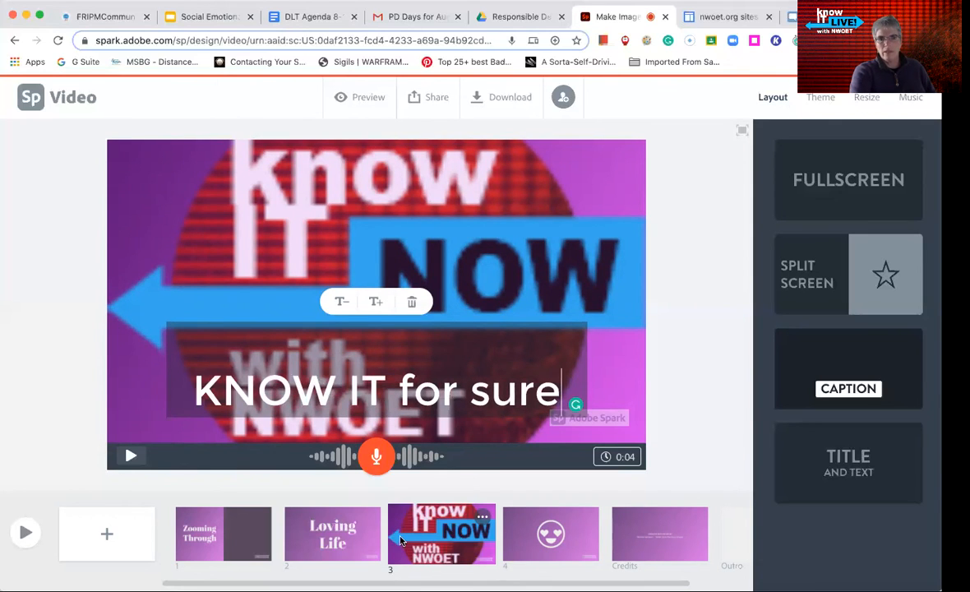
Record a voice narration for the fourth slide with the smiley icon and play it back
{"action": "left_click", "coordinate": [572, 546]}
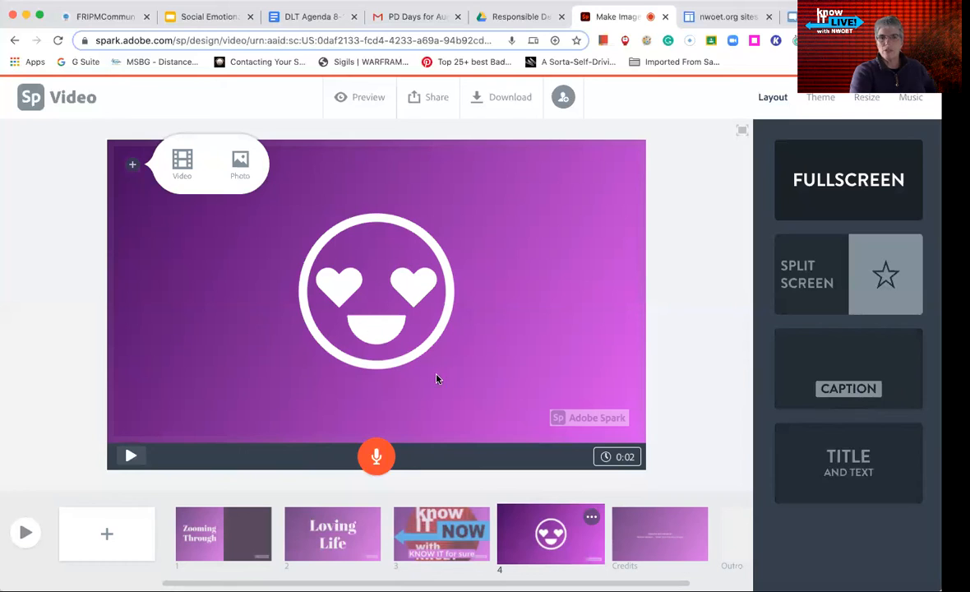
{"action": "left_click_drag", "start_coordinate": [375, 462], "coordinate": [375, 461]}
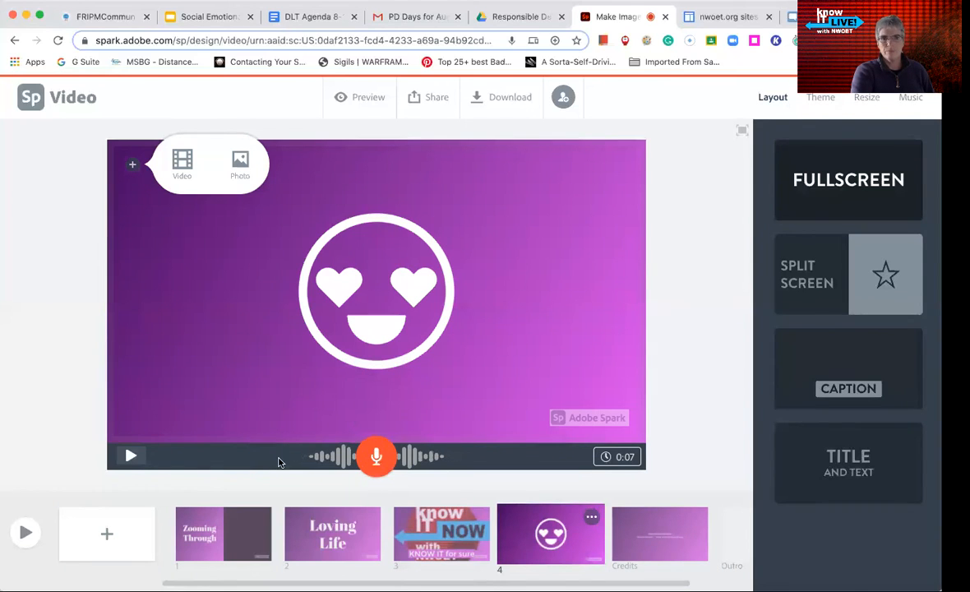
{"action": "left_click", "coordinate": [129, 457]}
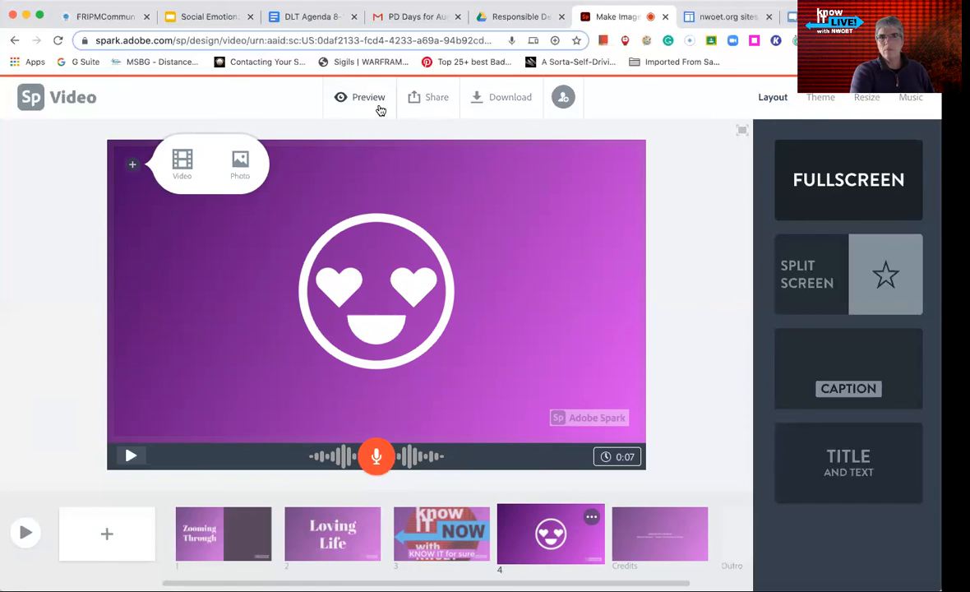
Publish the video in the Education category with Get noticed turned off, and create its shareable link
{"action": "left_click", "coordinate": [426, 102]}
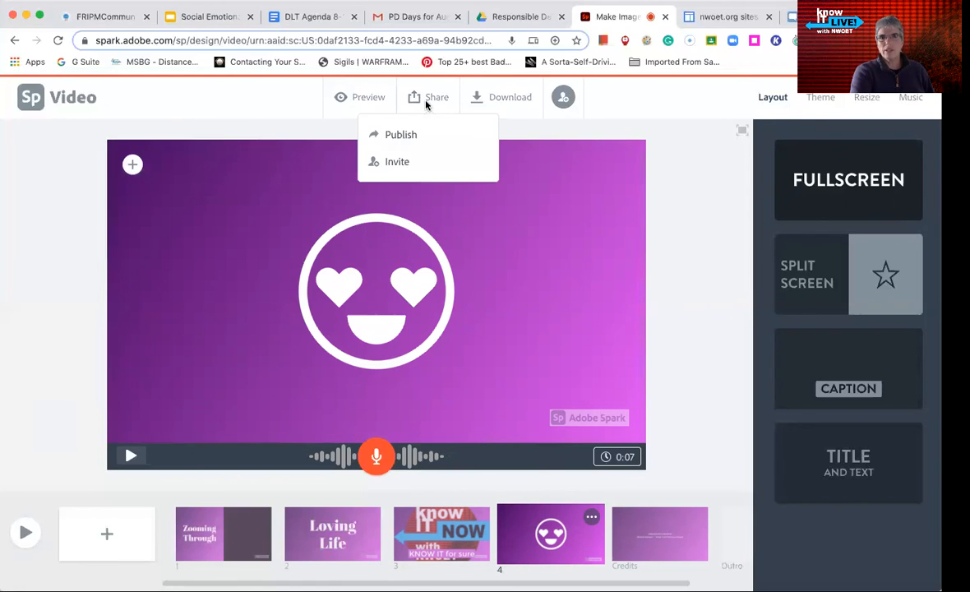
{"action": "left_click", "coordinate": [407, 134]}
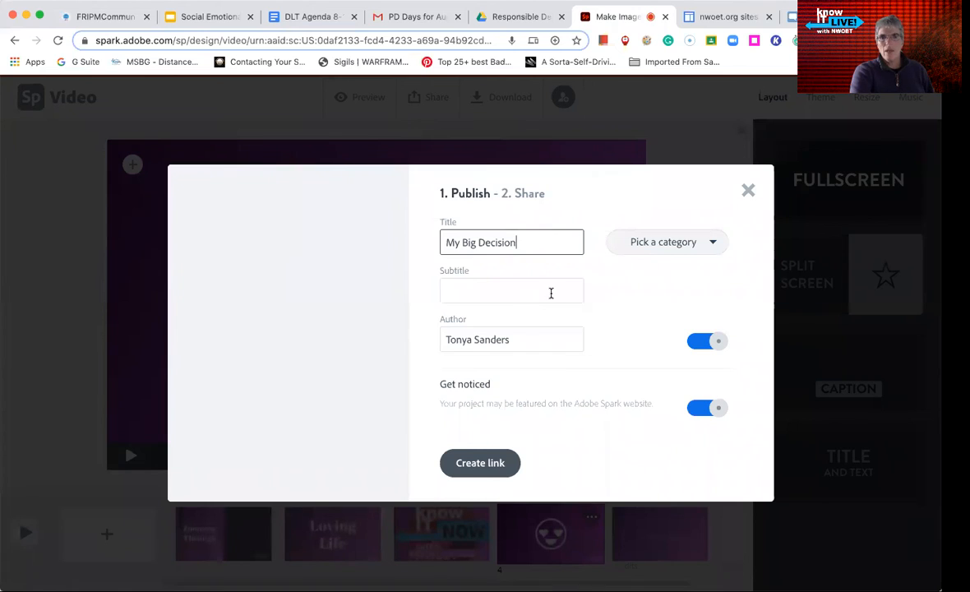
{"action": "left_click", "coordinate": [690, 246]}
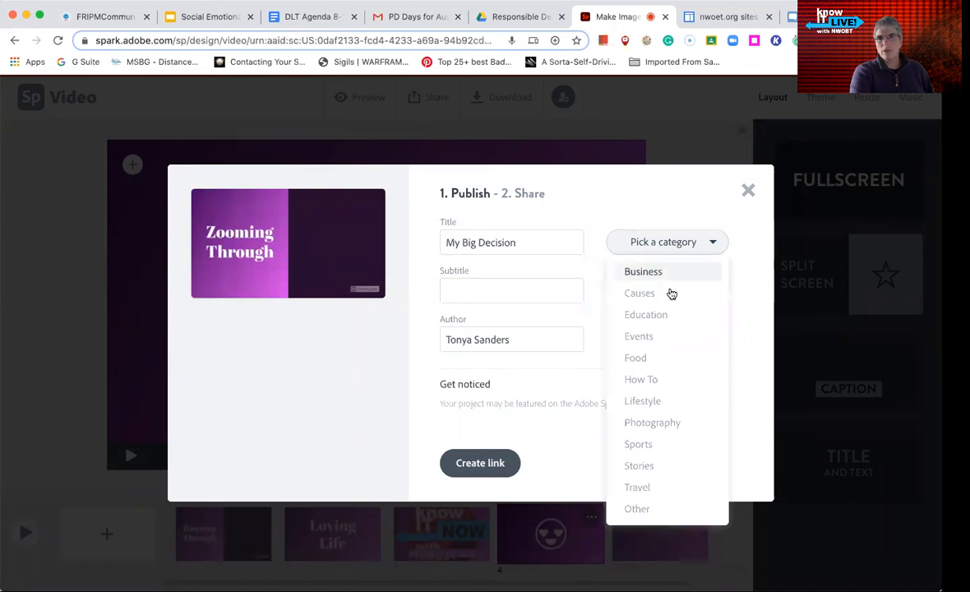
{"action": "left_click", "coordinate": [646, 315]}
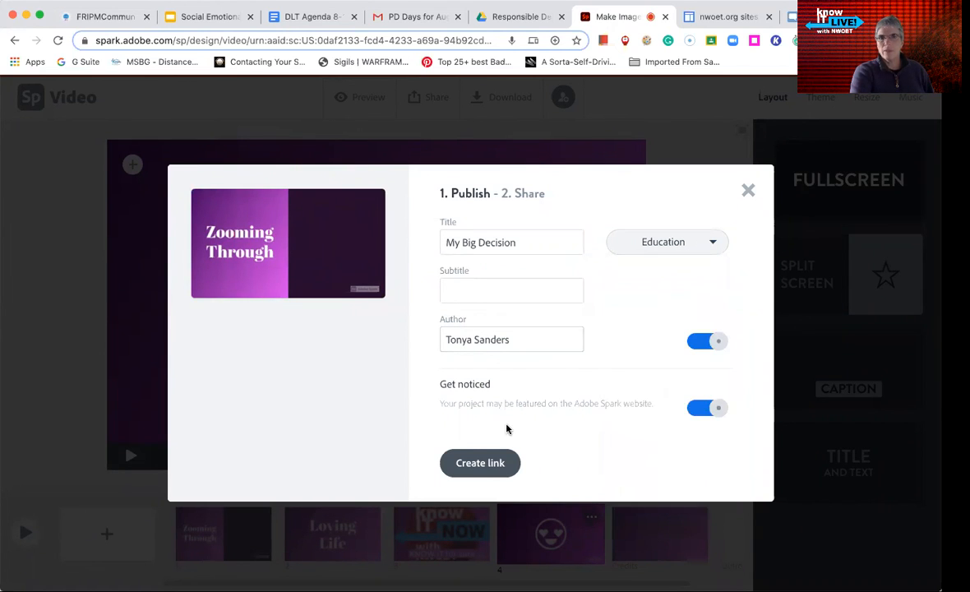
{"action": "left_click", "coordinate": [700, 409]}
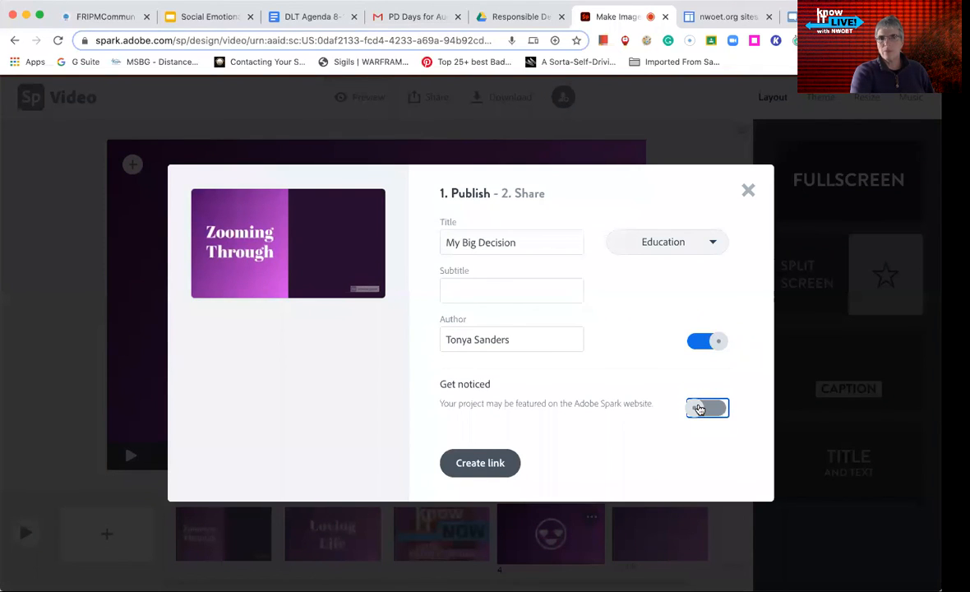
{"action": "left_click", "coordinate": [485, 466]}
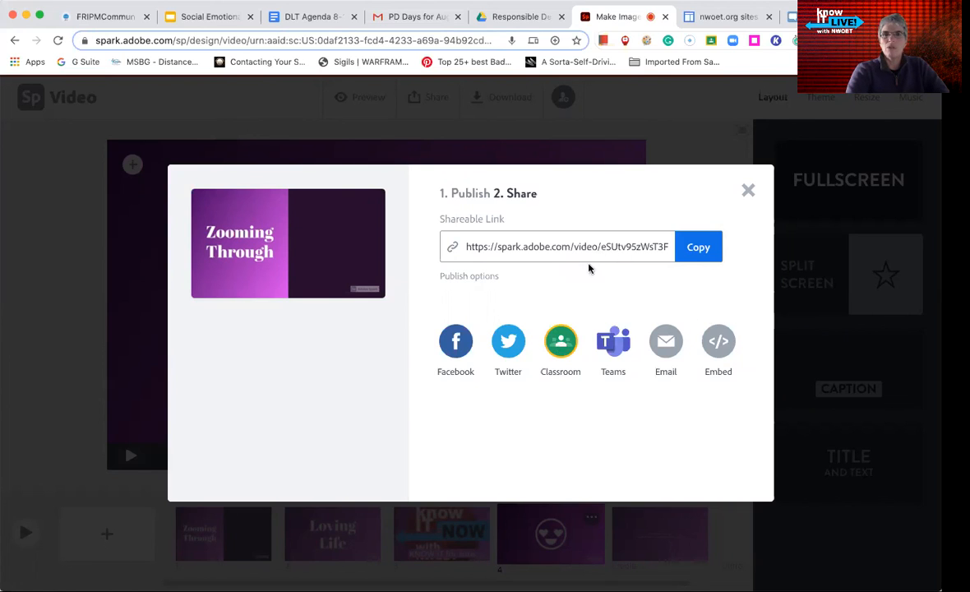
Close the sharing dialog and start downloading the video
{"action": "left_click", "coordinate": [749, 191]}
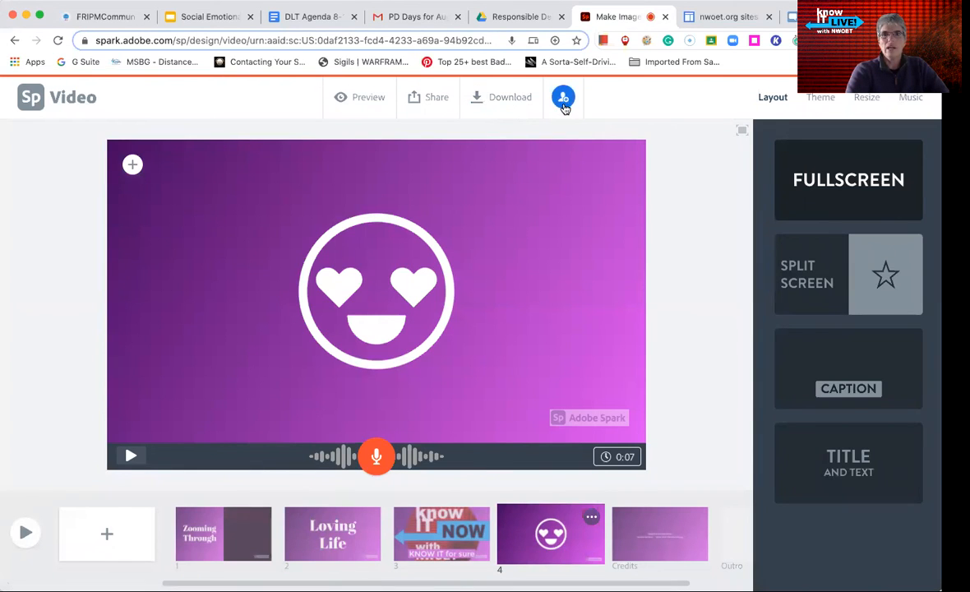
{"action": "left_click", "coordinate": [519, 98]}
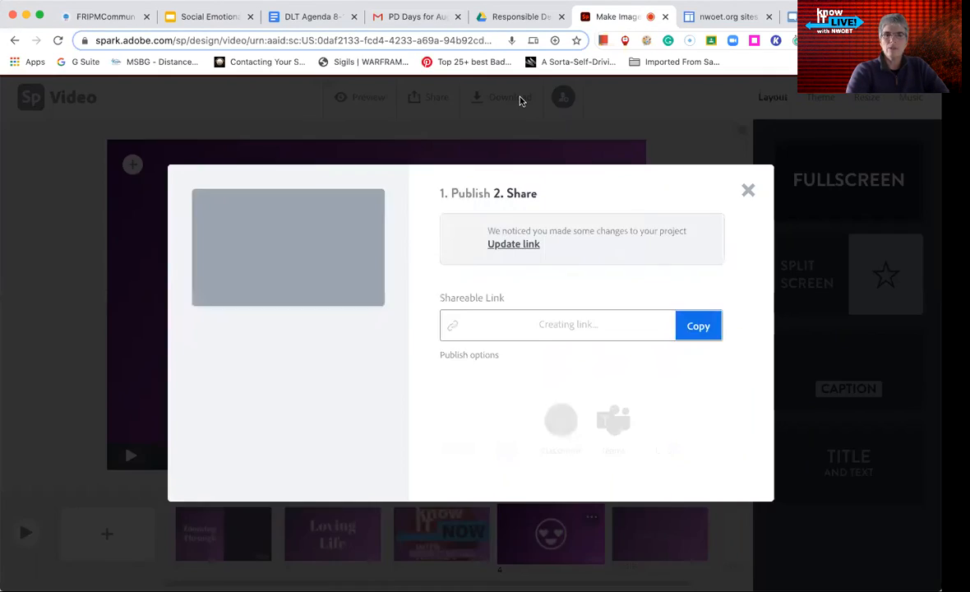